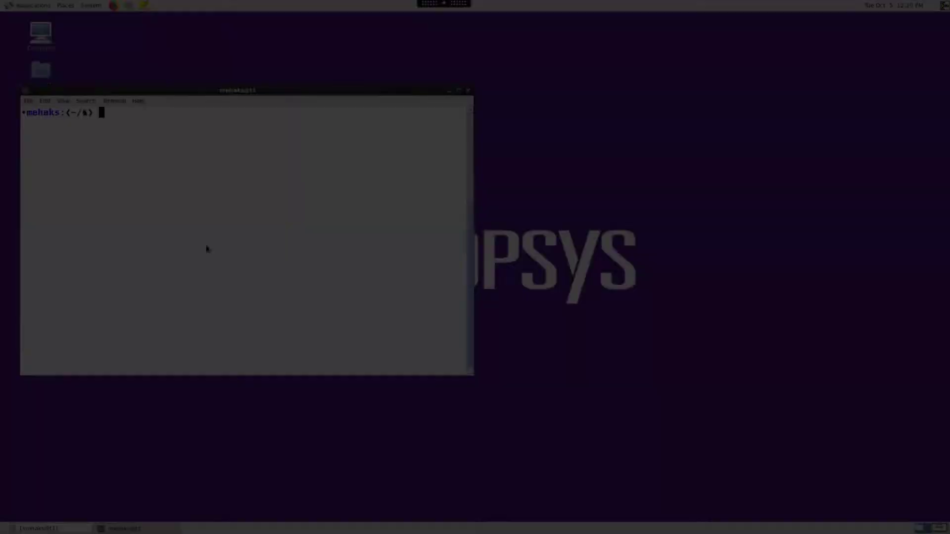
# - Enter the command avalon -v solvnet in the desktop terminal
pyautogui.write('avalon ')
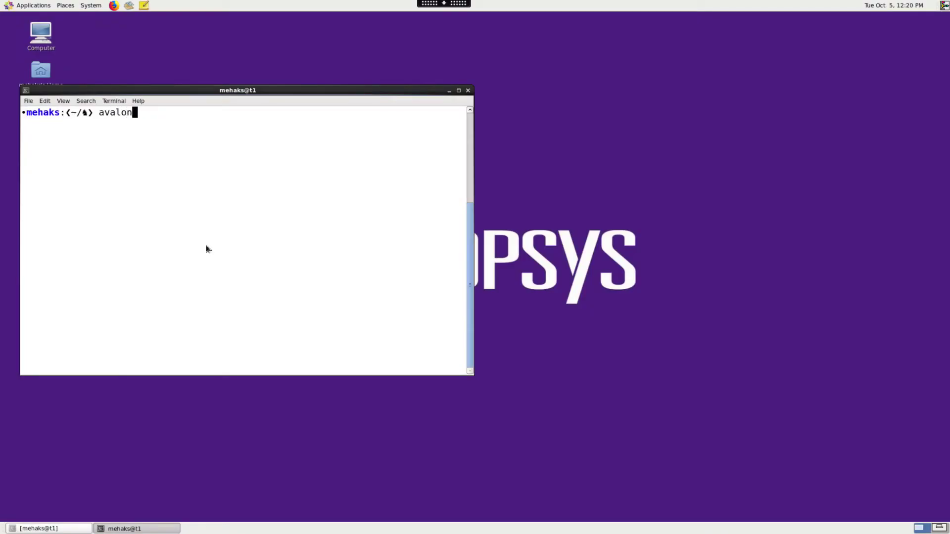
pyautogui.write('-v solvnet')
# - Run avalon -v solvnet to bring up Avalon DataExplorer with the DEMO_DATA tree
pyautogui.press('Return')
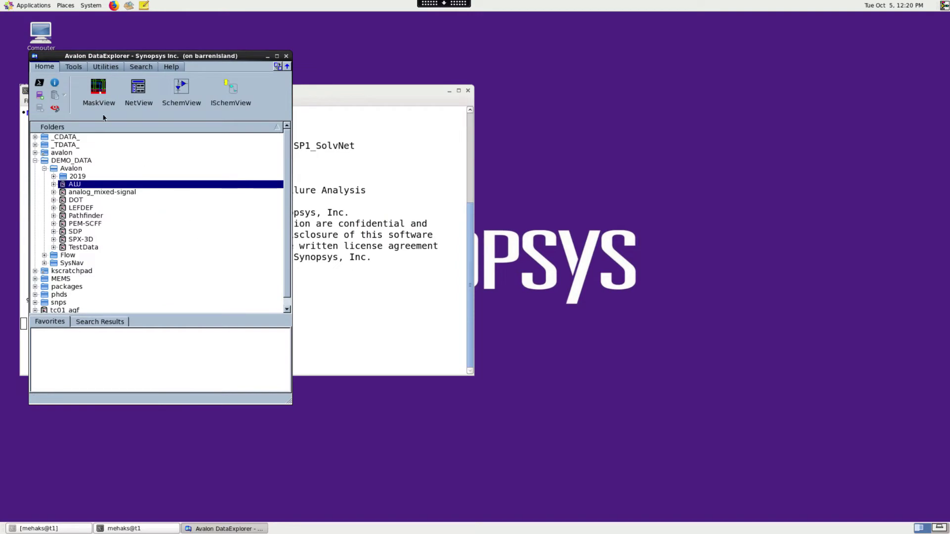
# - Open the DEMO_DATA/Avalon/ALU design in MaskView
pyautogui.click(102, 106)
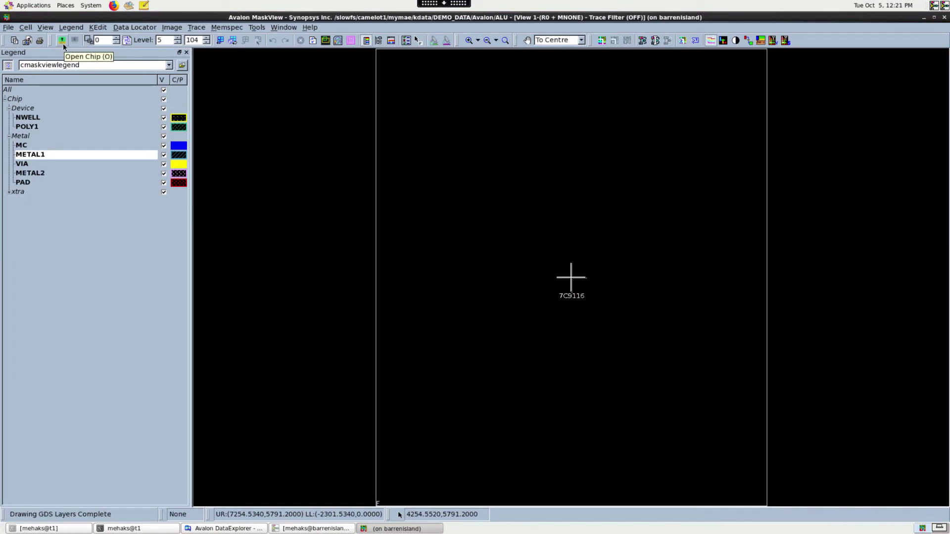
# - Draw the full ALU chip with only the POLY1 layer visible
pyautogui.click(63, 40)
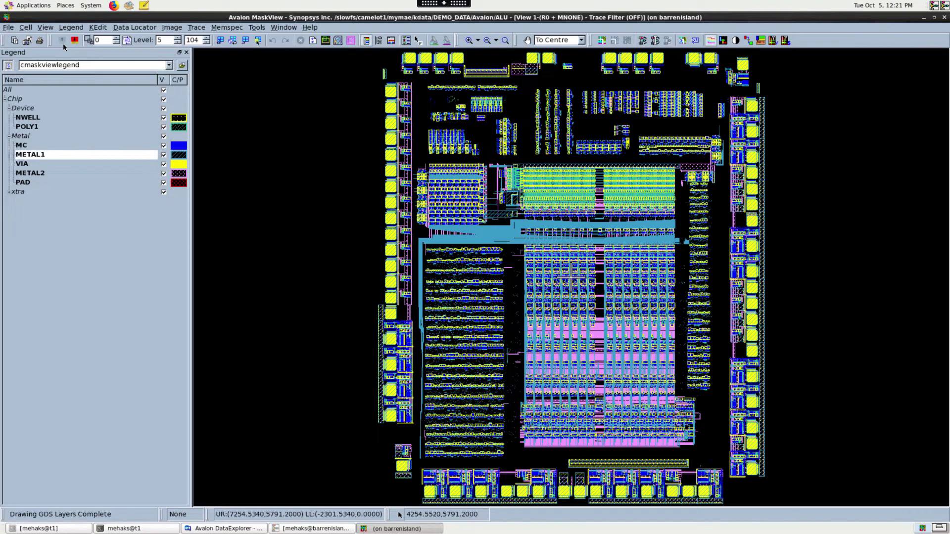
pyautogui.click(164, 92)
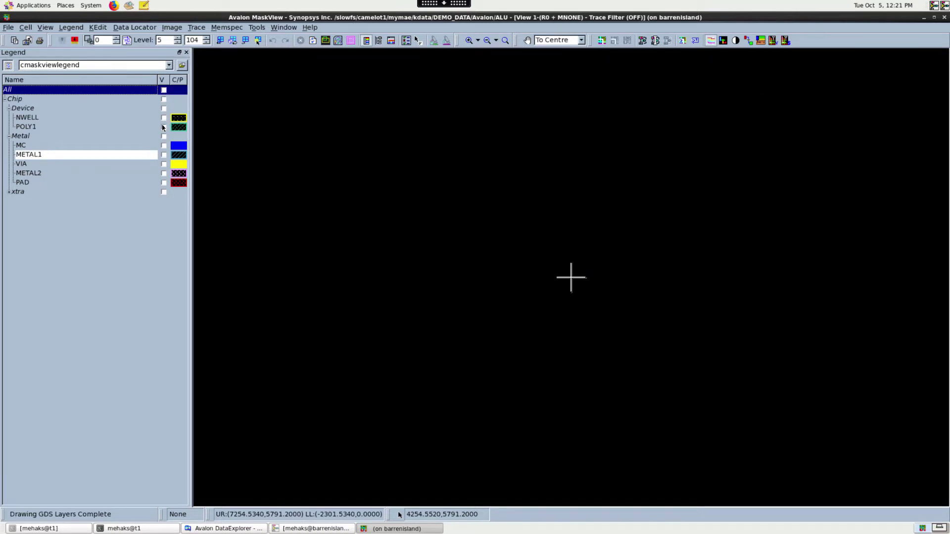
pyautogui.click(164, 128)
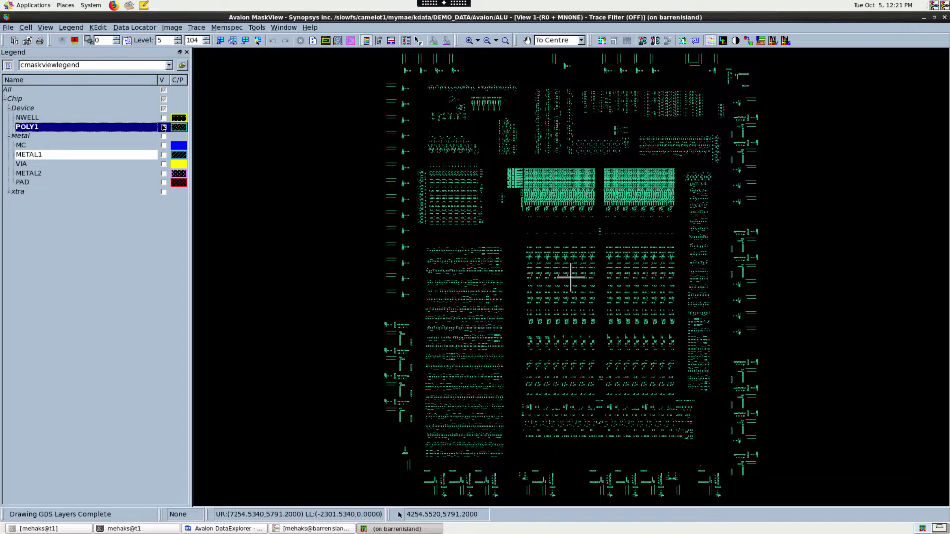
pyautogui.click(46, 27)
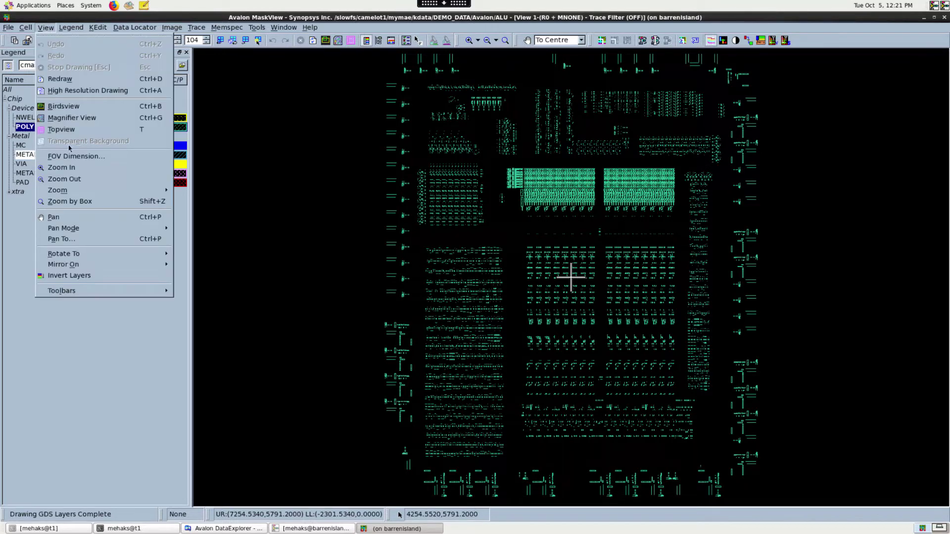
pyautogui.click(64, 276)
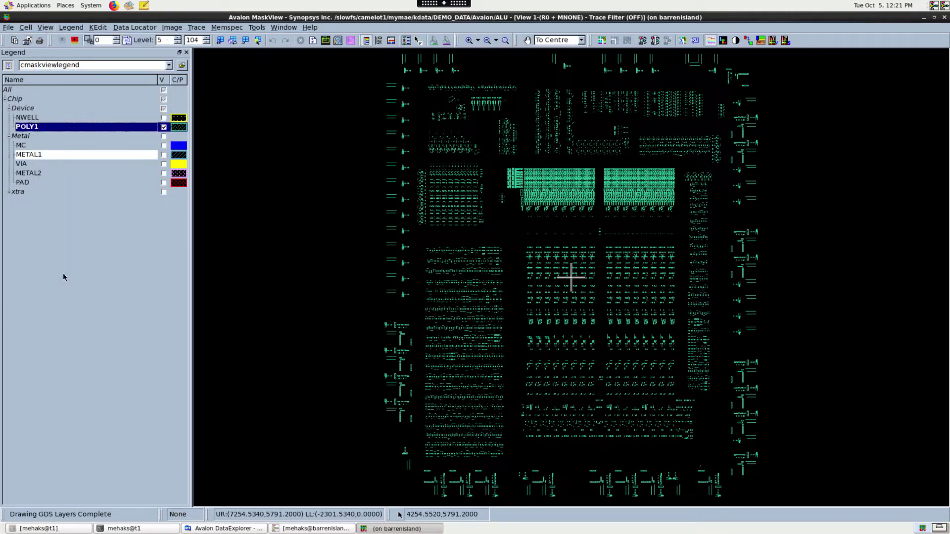
# - Overlay the emmi2.jpg and emmi3.png emission alignment images on the layout
pyautogui.click(171, 28)
pyautogui.click(183, 47)
pyautogui.click(403, 168)
pyautogui.keyDown('shift'); pyautogui.click(403, 159); pyautogui.keyUp('shift')
pyautogui.click(591, 290)
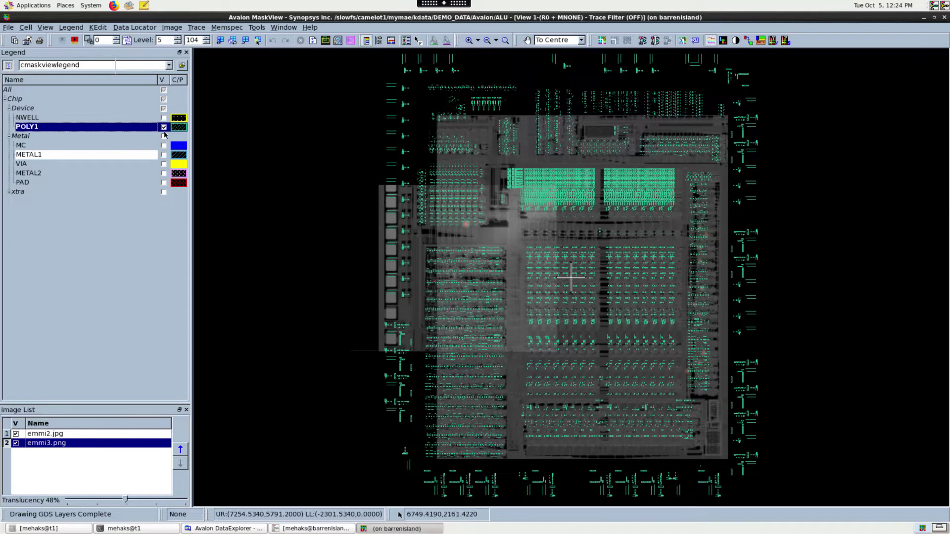
# - Hide POLY1 to zoom in on the bright emission spot, then refit and restore POLY1
pyautogui.click(164, 127)
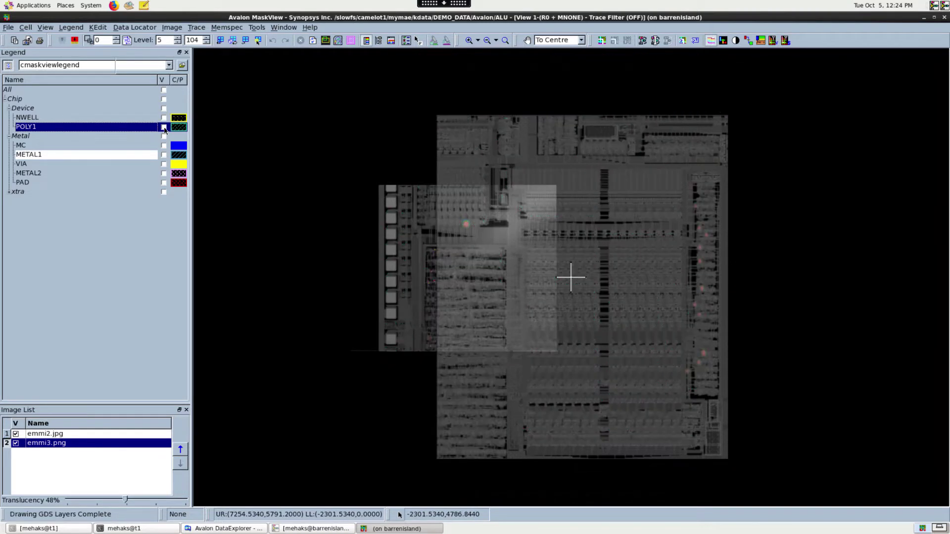
pyautogui.moveTo(363, 179); pyautogui.dragTo(523, 303)
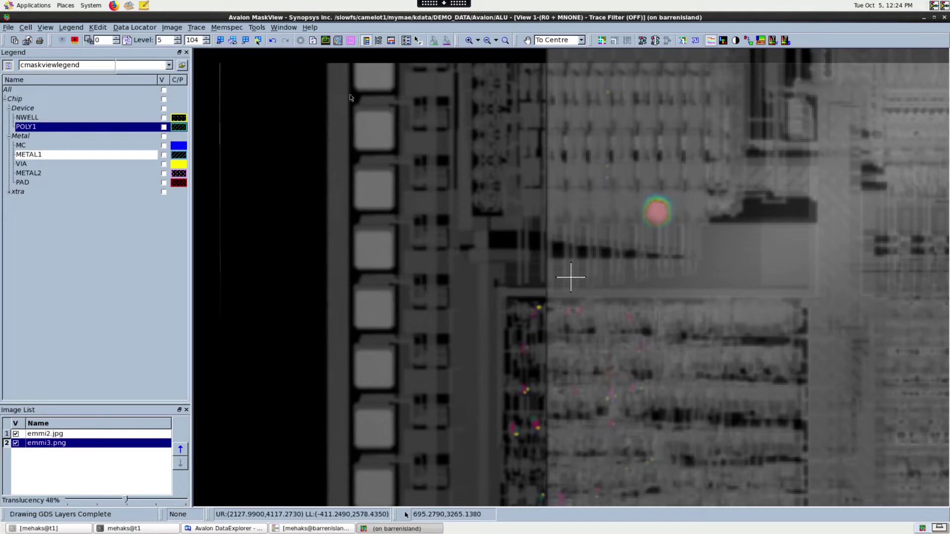
pyautogui.click(351, 40)
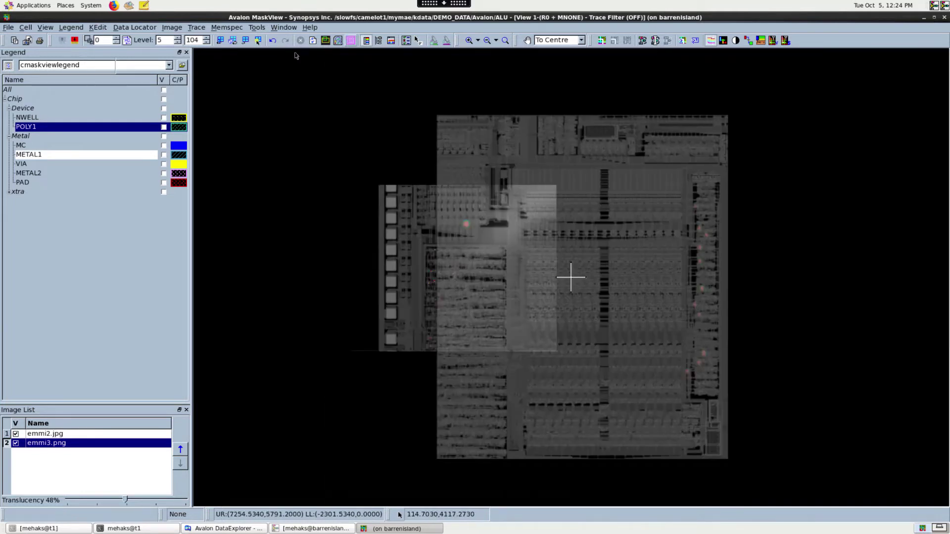
pyautogui.click(164, 128)
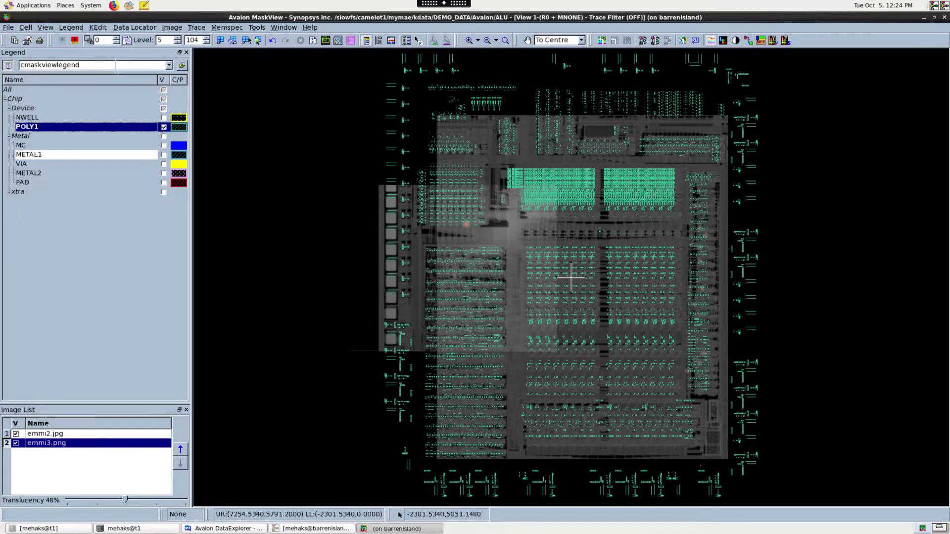
pyautogui.click(257, 30)
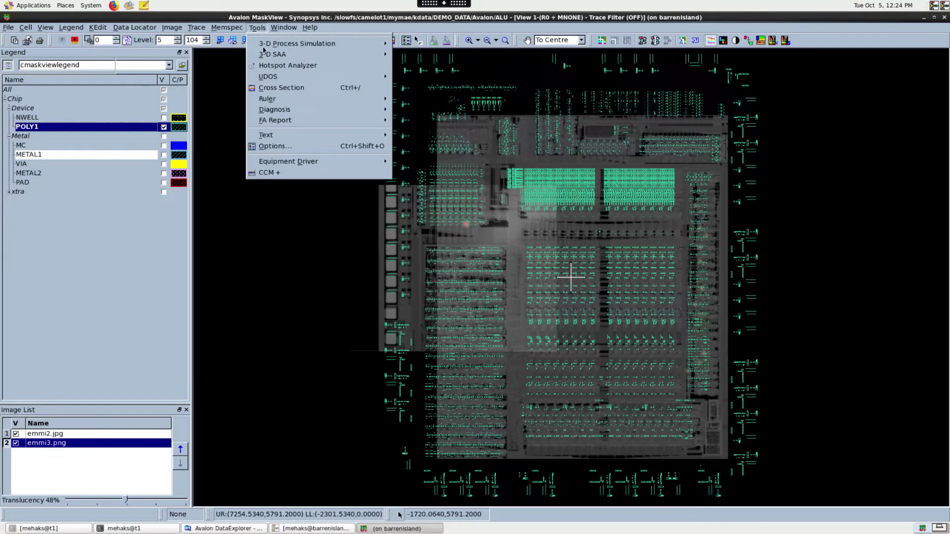
# - Open the Hotspot Analyzer and move it to the lower left, off the chip
pyautogui.click(276, 69)
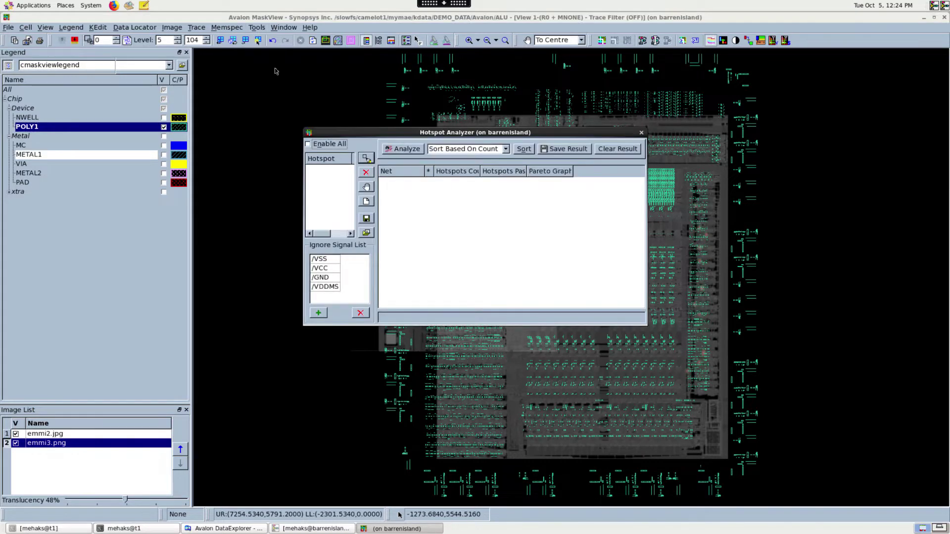
pyautogui.moveTo(386, 133); pyautogui.dragTo(134, 207)
pyautogui.moveTo(45, 236); pyautogui.dragTo(97, 239)
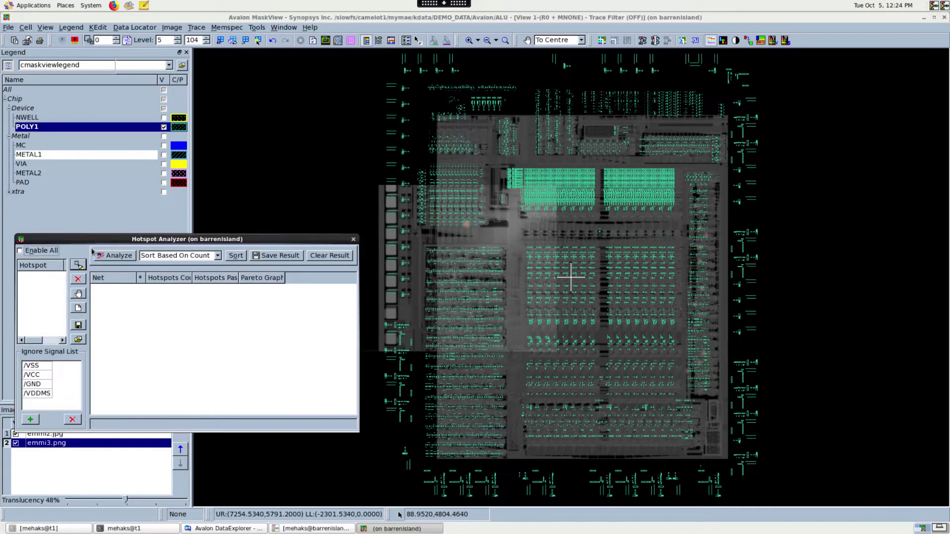
pyautogui.click(438, 269)
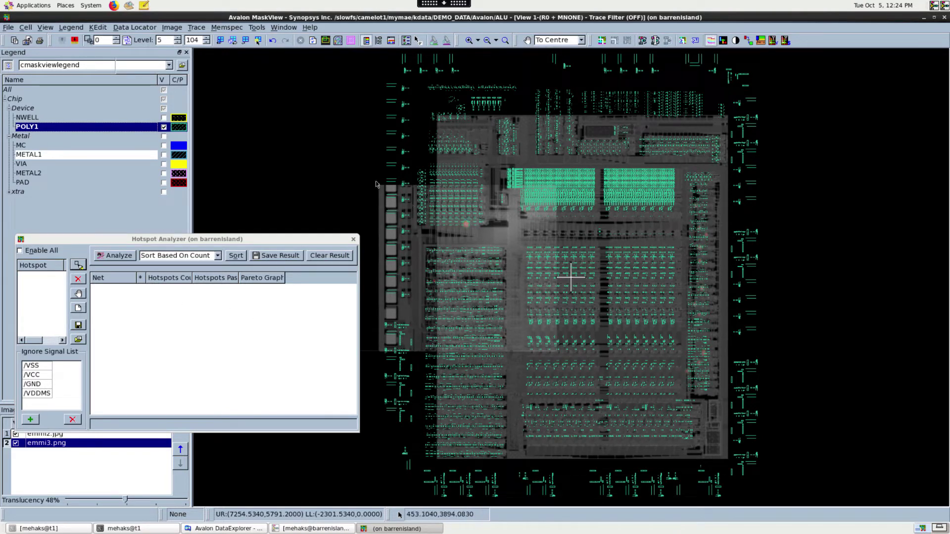
# - Zoom in on the red emission spot and start drawing a new hotspot
pyautogui.moveTo(399, 183)
pyautogui.mouseDown()
pyautogui.moveTo(478, 310)
pyautogui.moveTo(499, 284)
pyautogui.mouseUp()
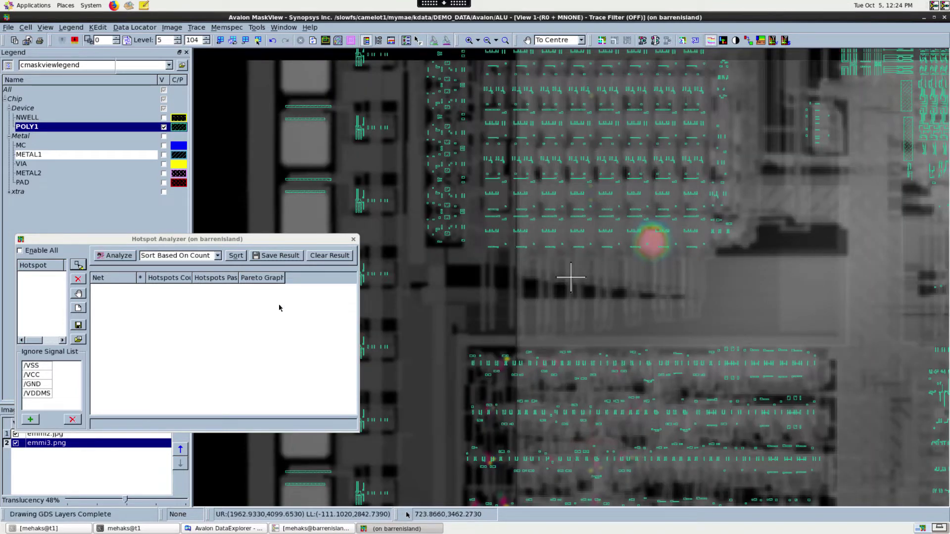
pyautogui.click(75, 271)
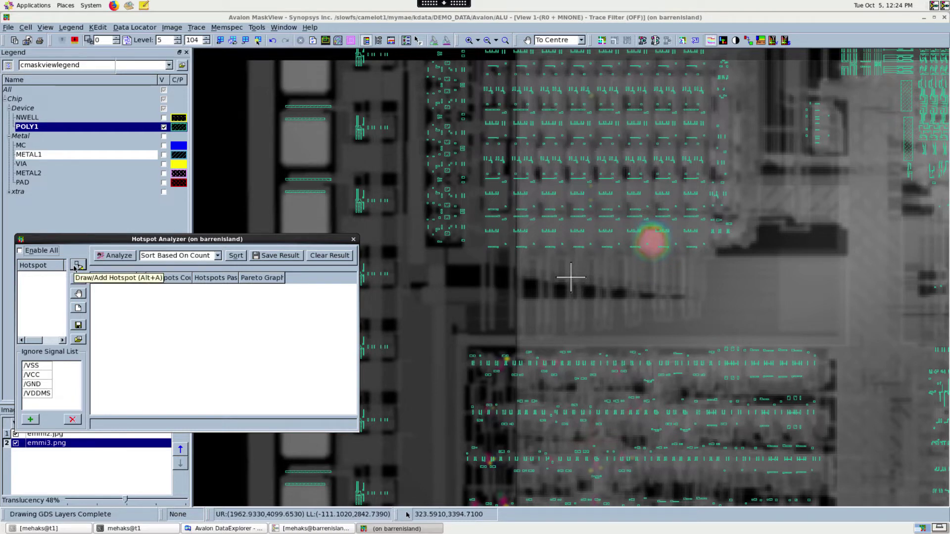
pyautogui.click(76, 267)
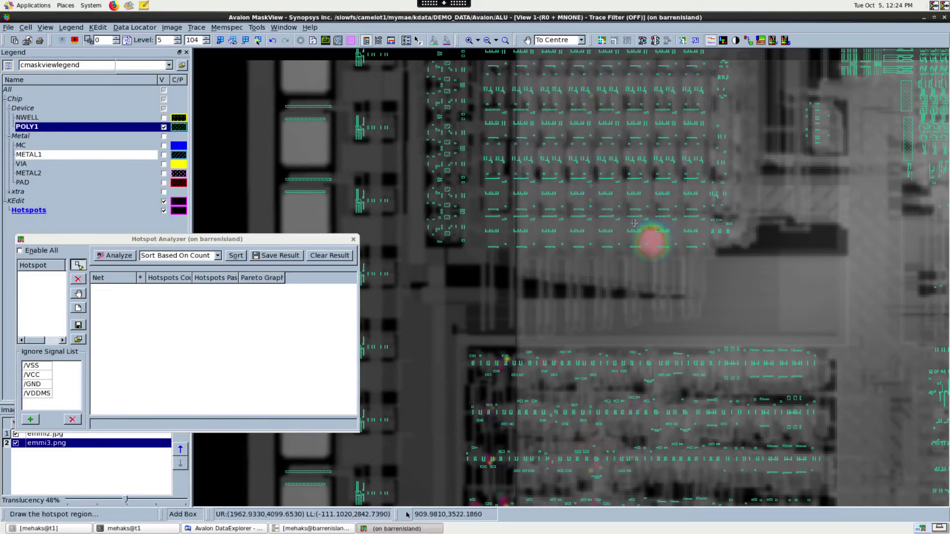
# - Box the red emission spot and its neighbours as hotspots, starting from HS#01
pyautogui.moveTo(632, 220); pyautogui.dragTo(674, 262)
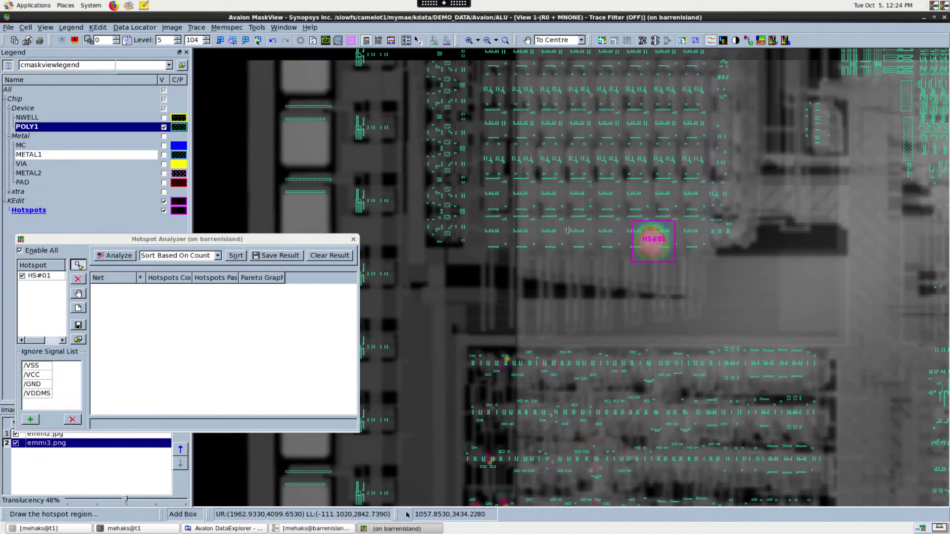
pyautogui.moveTo(569, 230); pyautogui.dragTo(531, 109, button='middle')
pyautogui.moveTo(457, 233)
pyautogui.mouseDown()
pyautogui.moveTo(476, 247)
pyautogui.moveTo(529, 257)
pyautogui.mouseUp()
pyautogui.moveTo(576, 241); pyautogui.dragTo(589, 261)
pyautogui.moveTo(444, 325); pyautogui.dragTo(465, 357)
pyautogui.moveTo(506, 330); pyautogui.dragTo(525, 353)
pyautogui.moveTo(548, 332)
pyautogui.mouseDown()
pyautogui.moveTo(566, 355)
pyautogui.moveTo(594, 350)
pyautogui.mouseUp()
# - Box the remaining lower emission spots up to HS#16, then fit the whole chip
pyautogui.moveTo(426, 373)
pyautogui.mouseDown()
pyautogui.moveTo(452, 395)
pyautogui.moveTo(485, 395)
pyautogui.mouseUp()
pyautogui.moveTo(551, 374); pyautogui.dragTo(612, 438)
pyautogui.moveTo(540, 455); pyautogui.dragTo(524, 373, button='middle')
pyautogui.moveTo(524, 373); pyautogui.dragTo(537, 386)
pyautogui.moveTo(478, 382)
pyautogui.mouseDown()
pyautogui.moveTo(497, 400)
pyautogui.moveTo(465, 392)
pyautogui.mouseUp()
pyautogui.moveTo(546, 416); pyautogui.dragTo(561, 441)
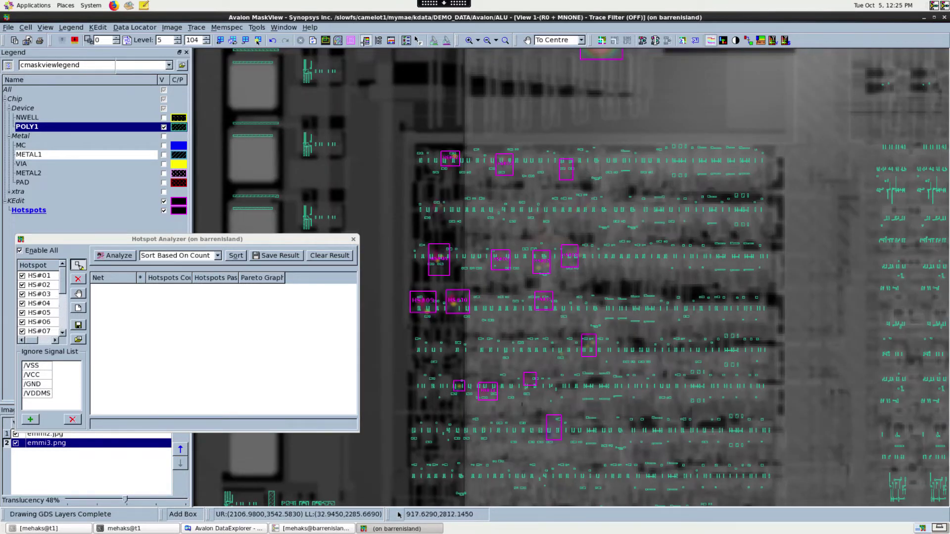
pyautogui.press('f')
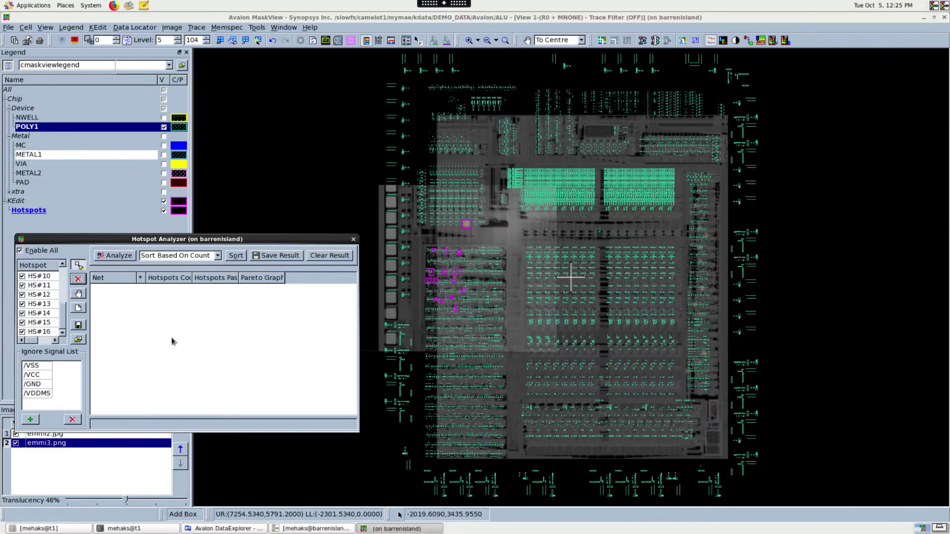
pyautogui.click(79, 340)
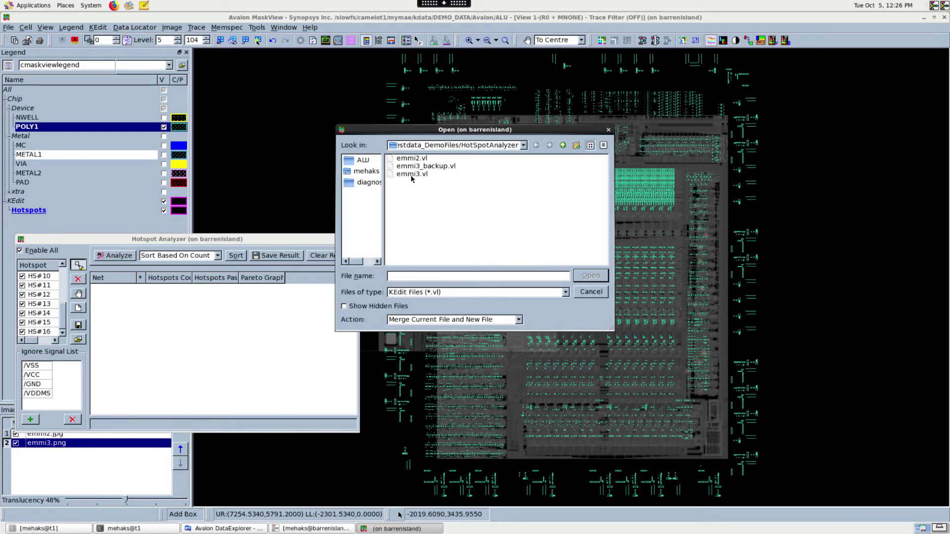
# - Merge the emmi3.vl hotspot file into the current data and move the analyzer aside
pyautogui.click(417, 176)
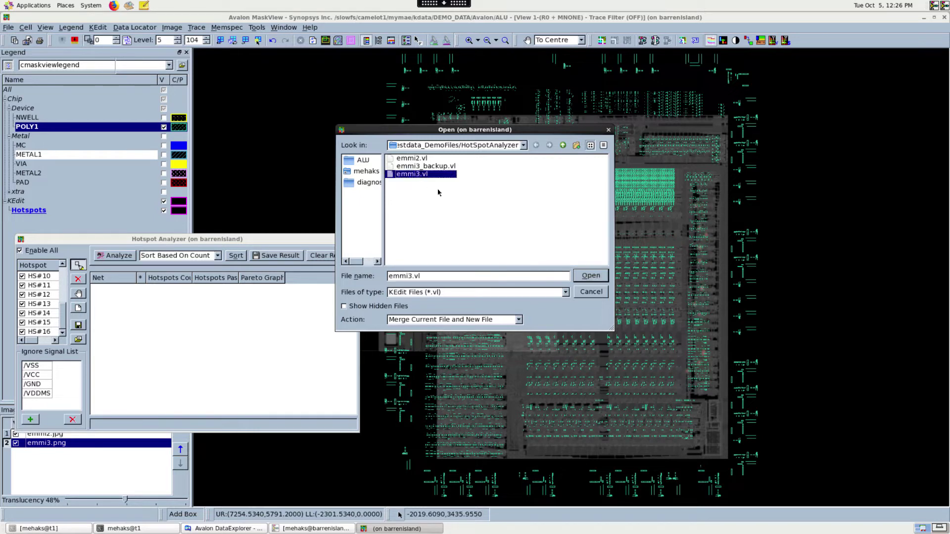
pyautogui.click(592, 276)
pyautogui.moveTo(110, 239); pyautogui.dragTo(100, 306)
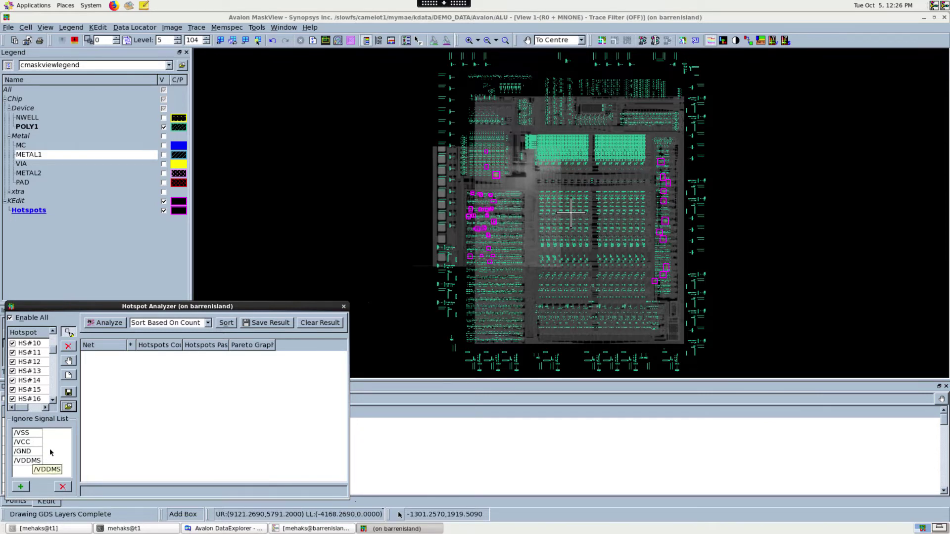
# - Analyze the hotspots, ranking /IN7 (22), /IN8 (12), /INR10 (11), and widen the analyzer
pyautogui.click(99, 325)
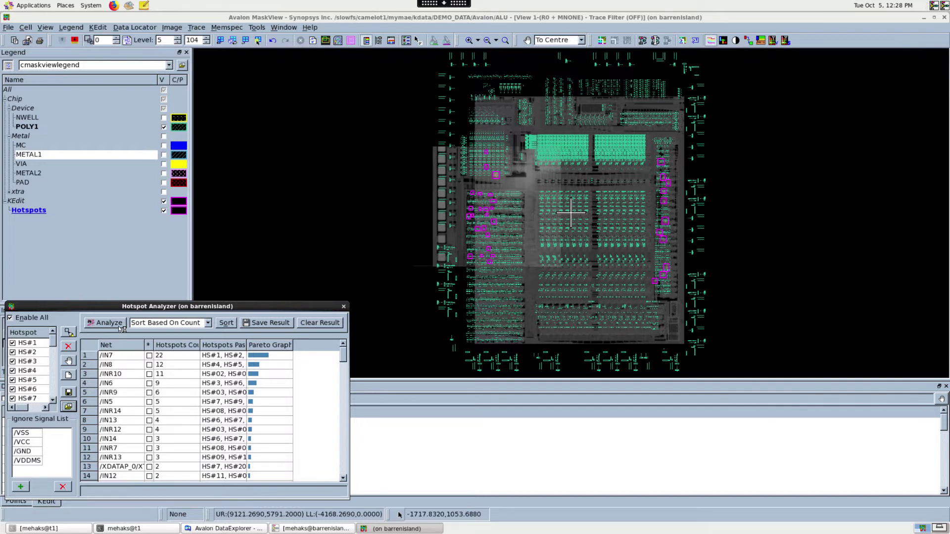
pyautogui.click(349, 406)
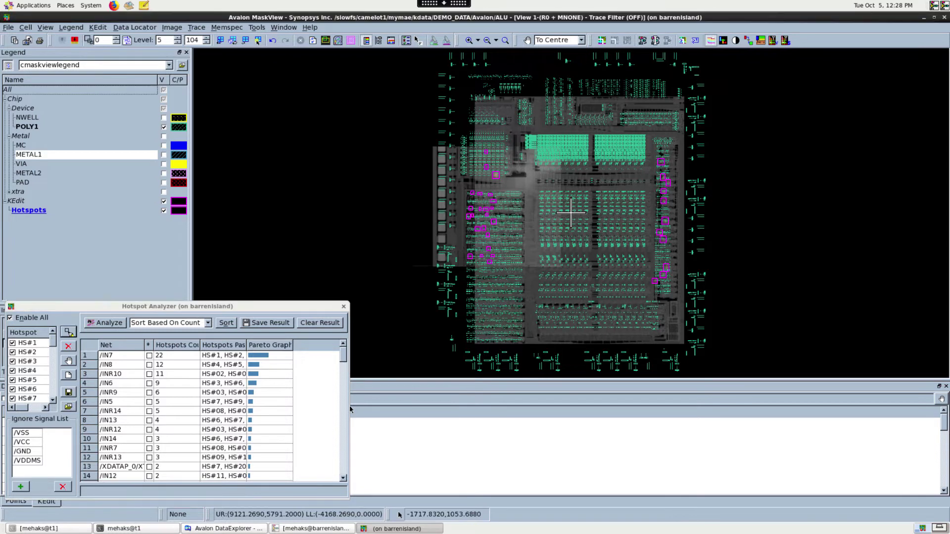
pyautogui.moveTo(349, 406); pyautogui.dragTo(676, 420)
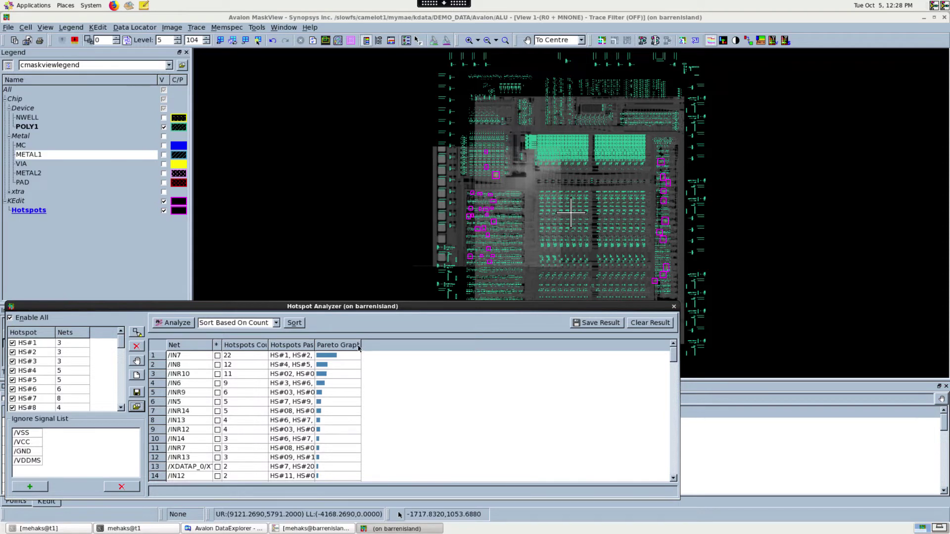
# - Widen the Pareto Graph and Hotspots Passed columns, then select the /IN7 net
pyautogui.moveTo(358, 348); pyautogui.dragTo(464, 352)
pyautogui.moveTo(590, 358); pyautogui.dragTo(629, 358)
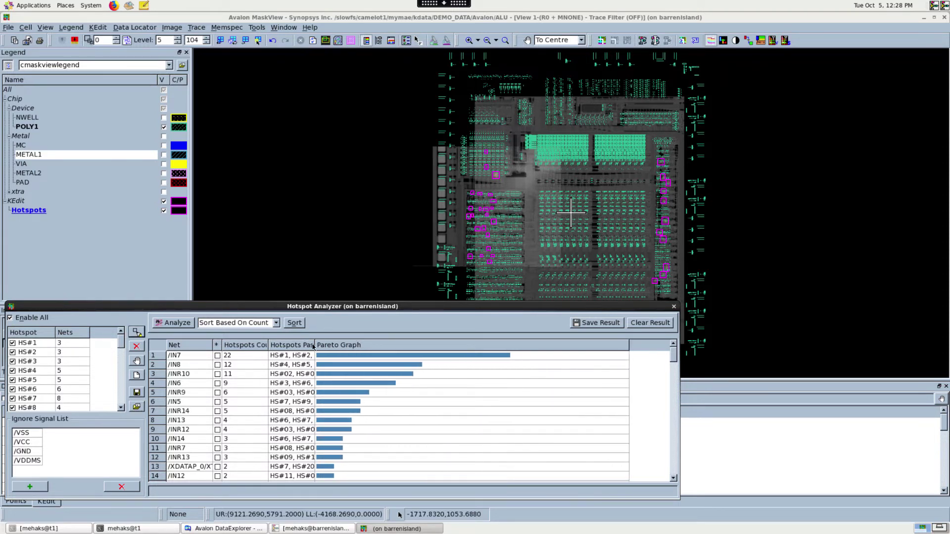
pyautogui.moveTo(312, 344); pyautogui.dragTo(330, 350)
pyautogui.moveTo(446, 357); pyautogui.dragTo(406, 357)
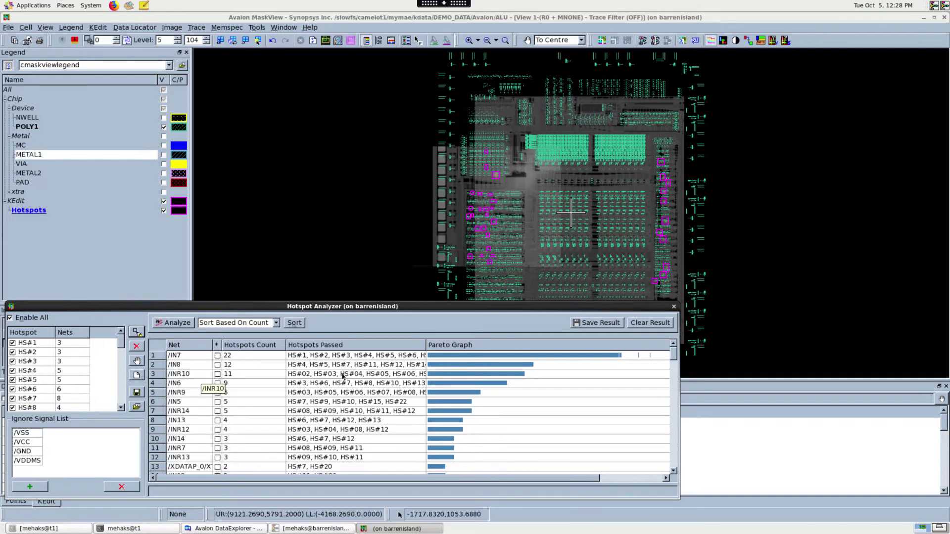
pyautogui.click(202, 355)
# - Trace the /IN7, /IN8 and /INR10 nets on the layout
pyautogui.rightClick(201, 355)
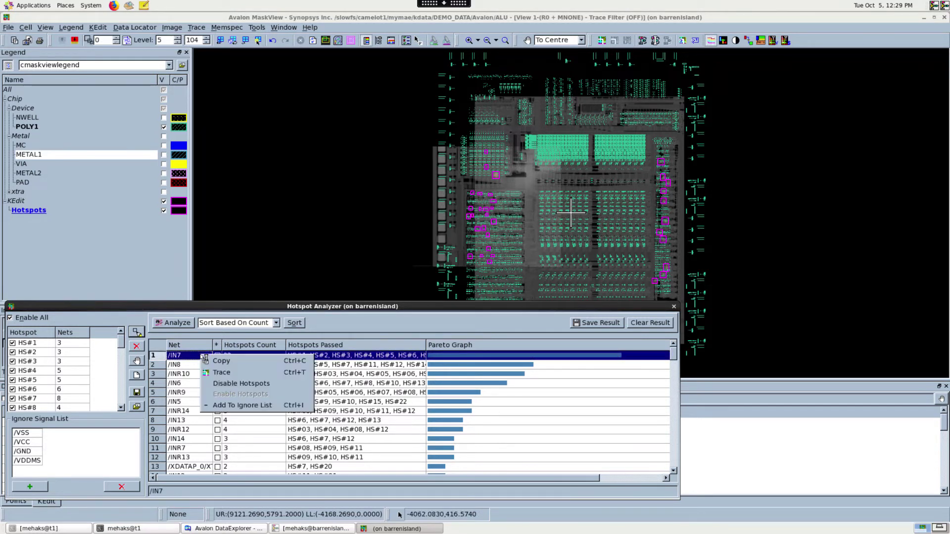
pyautogui.click(219, 375)
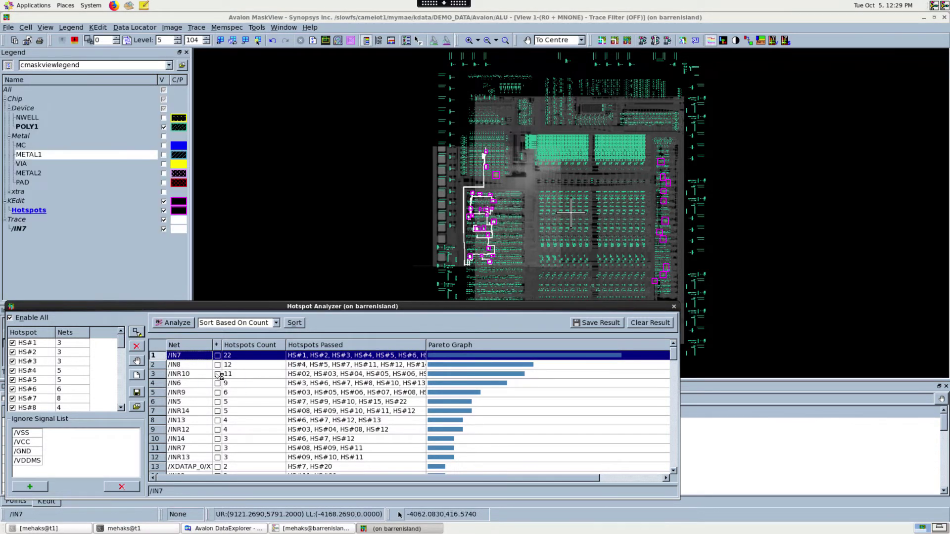
pyautogui.click(200, 369)
pyautogui.rightClick(200, 369)
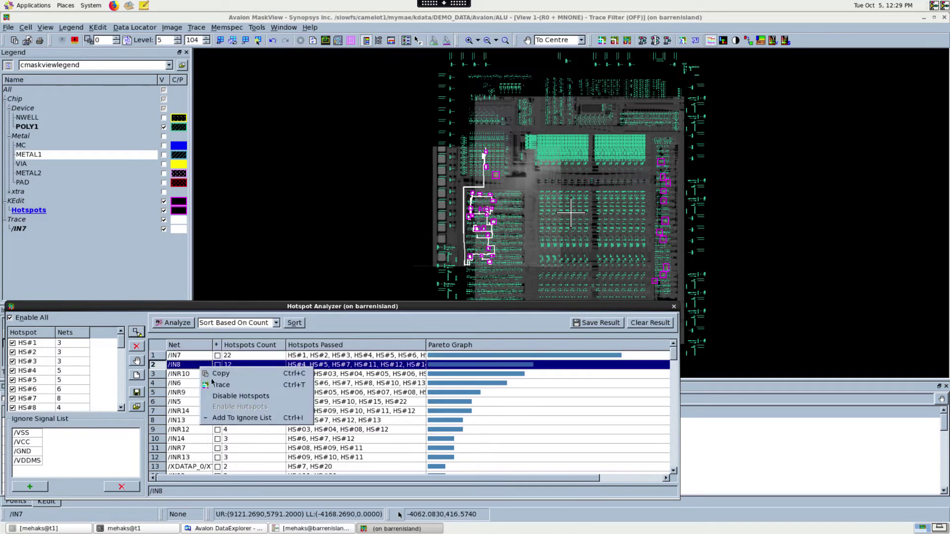
pyautogui.click(224, 384)
pyautogui.click(206, 375)
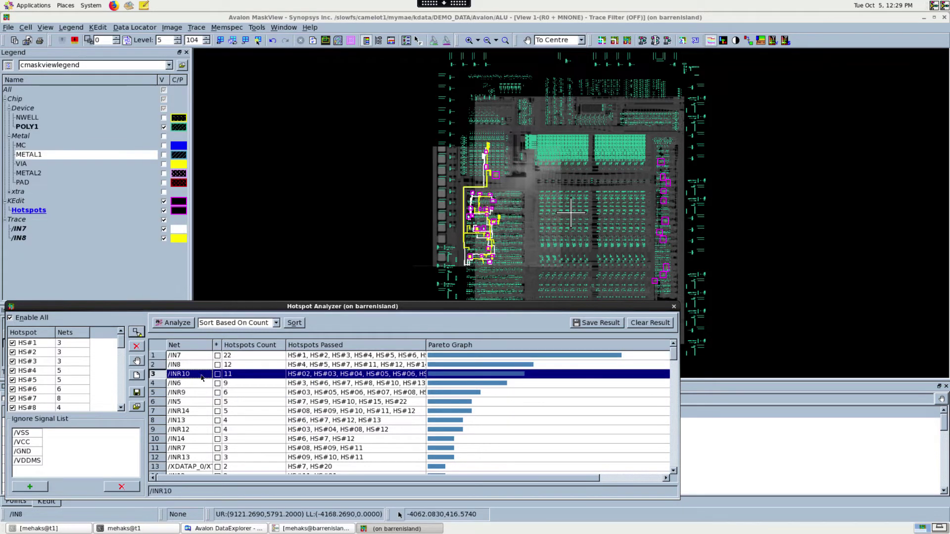
pyautogui.rightClick(206, 375)
pyautogui.click(240, 397)
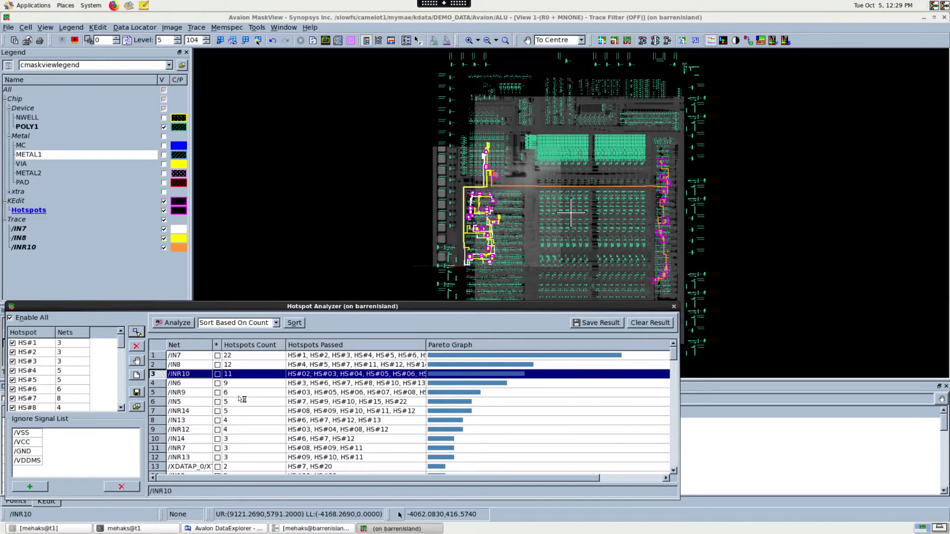
# - Show the entire /INR10 signal in the layout view and bring up ISchemView
pyautogui.click(52, 245)
pyautogui.rightClick(65, 246)
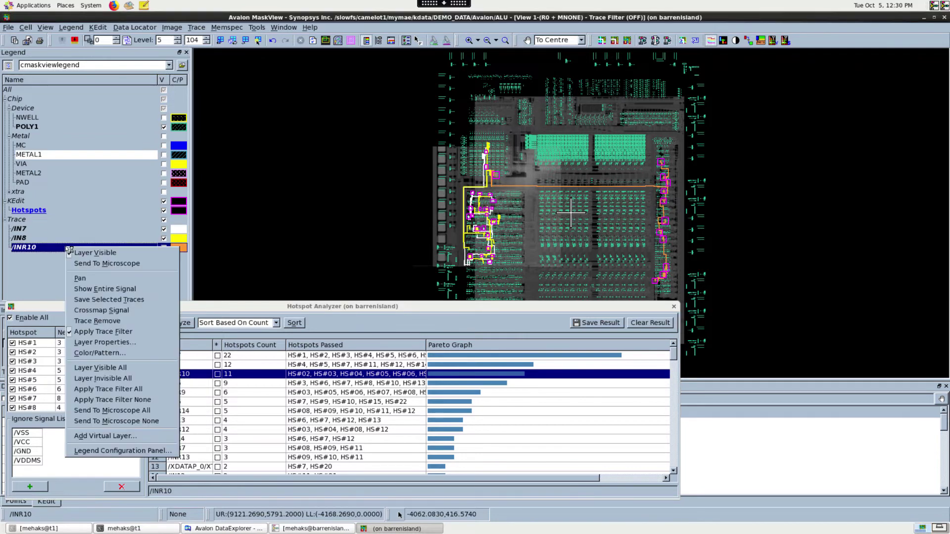
pyautogui.click(93, 289)
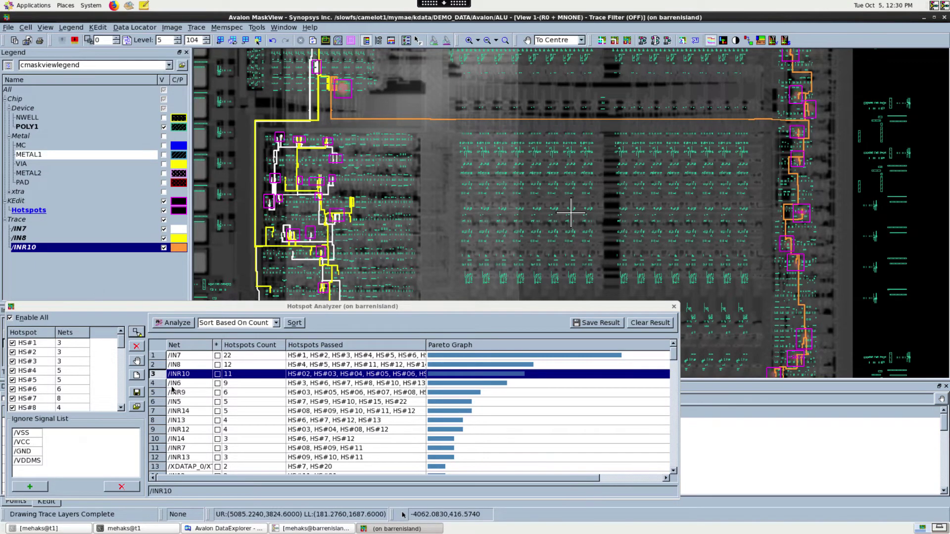
pyautogui.click(223, 528)
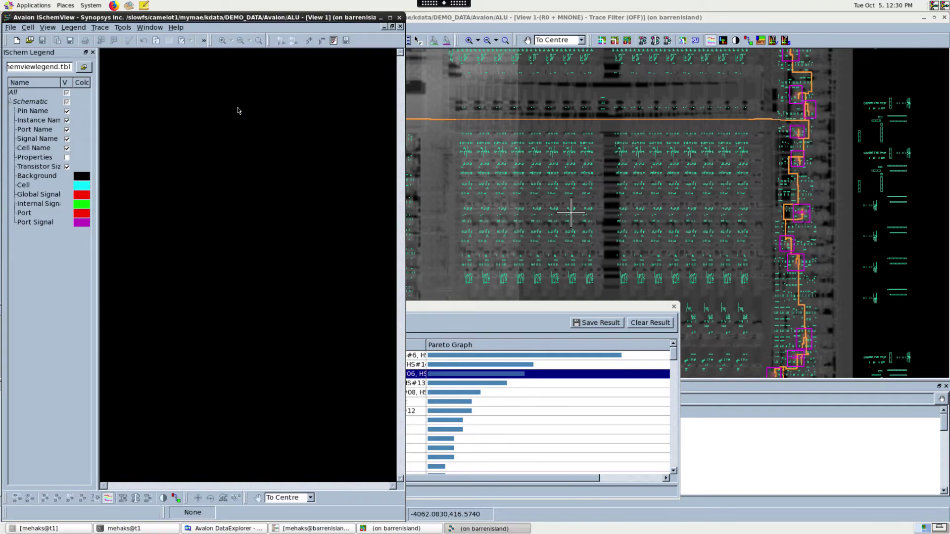
pyautogui.click(407, 527)
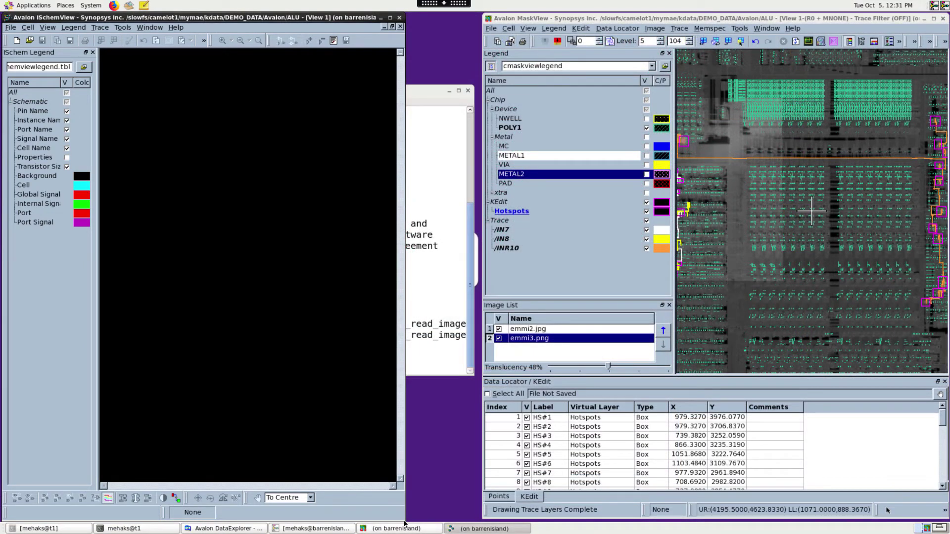
# - Enlarge ISchemView and cross-map the /IN7 trace into the schematic
pyautogui.moveTo(405, 523); pyautogui.dragTo(484, 523)
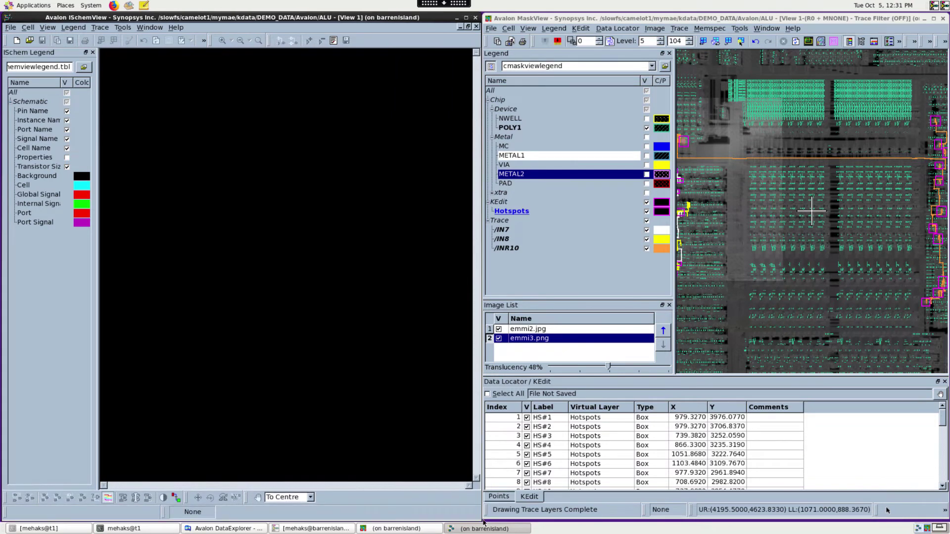
pyautogui.rightClick(510, 231)
pyautogui.click(529, 309)
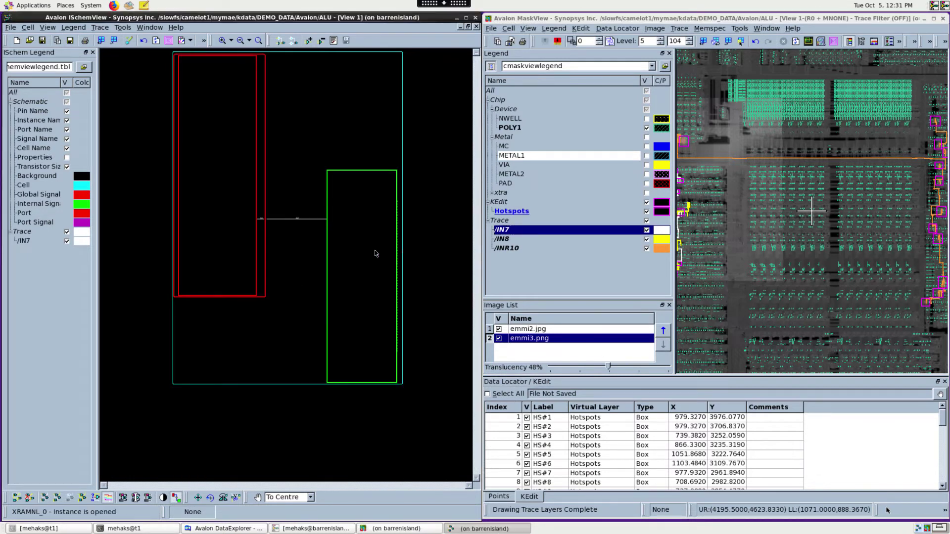
# - Descend through XINSLAT_664, XINRBF_674 and XLAB7_674 to the XCMP16_677 inverter
pyautogui.doubleClick(361, 244)
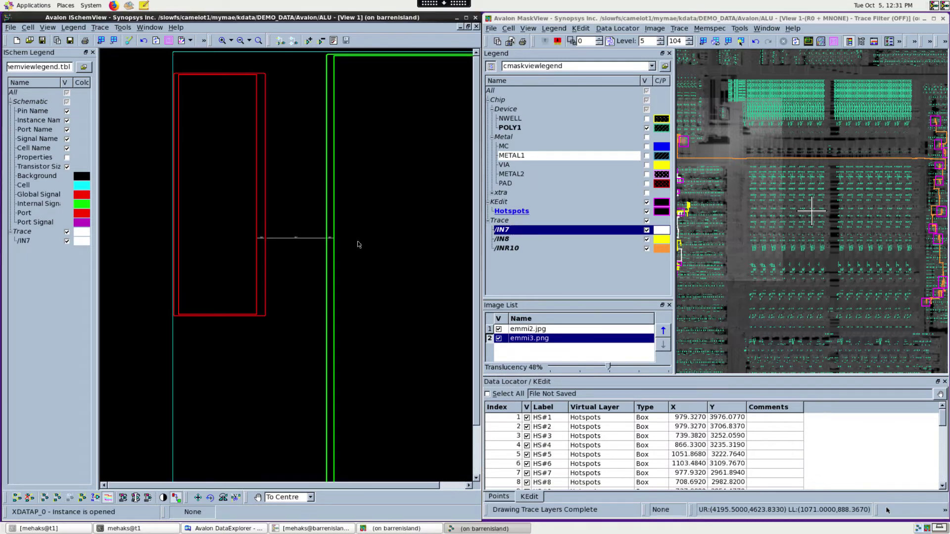
pyautogui.doubleClick(242, 199)
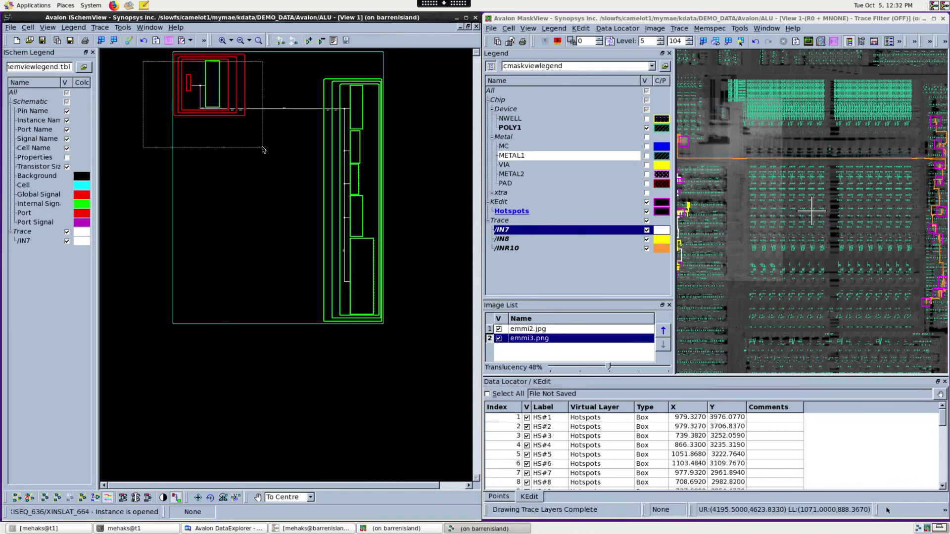
pyautogui.doubleClick(308, 193)
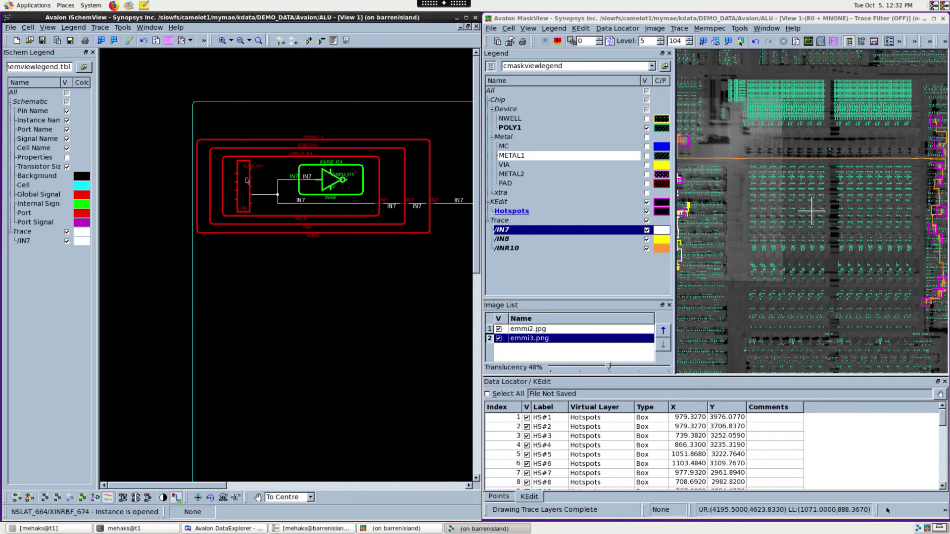
pyautogui.moveTo(256, 154); pyautogui.dragTo(405, 257, button='right')
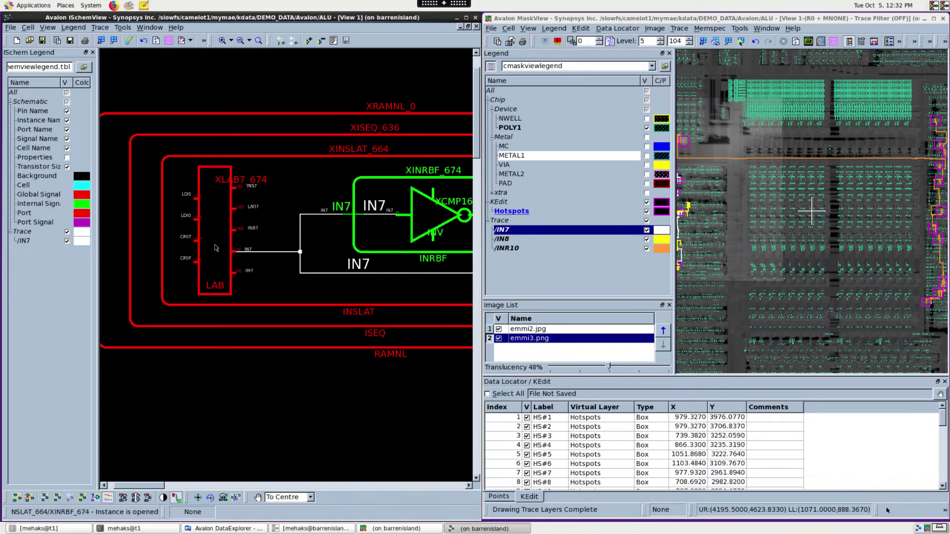
pyautogui.doubleClick(215, 248)
pyautogui.doubleClick(262, 233)
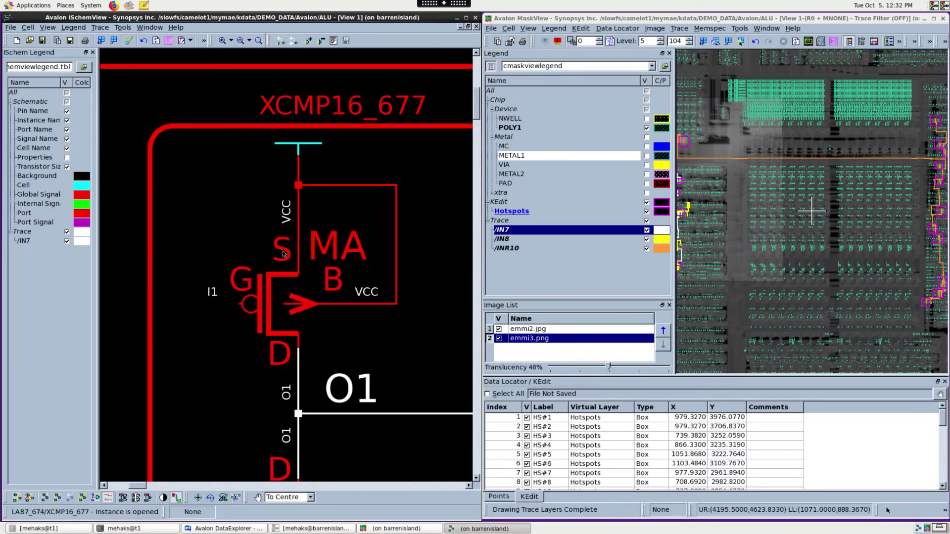
# - Open the XCMP17_677 inverter to reveal its MA and MB transistors
pyautogui.scroll(-3, 283, 254)
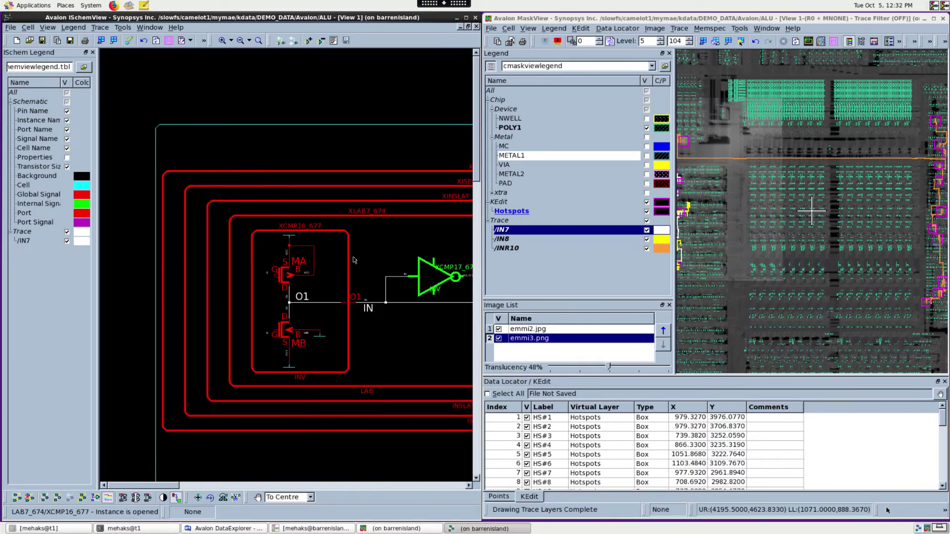
pyautogui.moveTo(375, 258); pyautogui.dragTo(290, 253, button='middle')
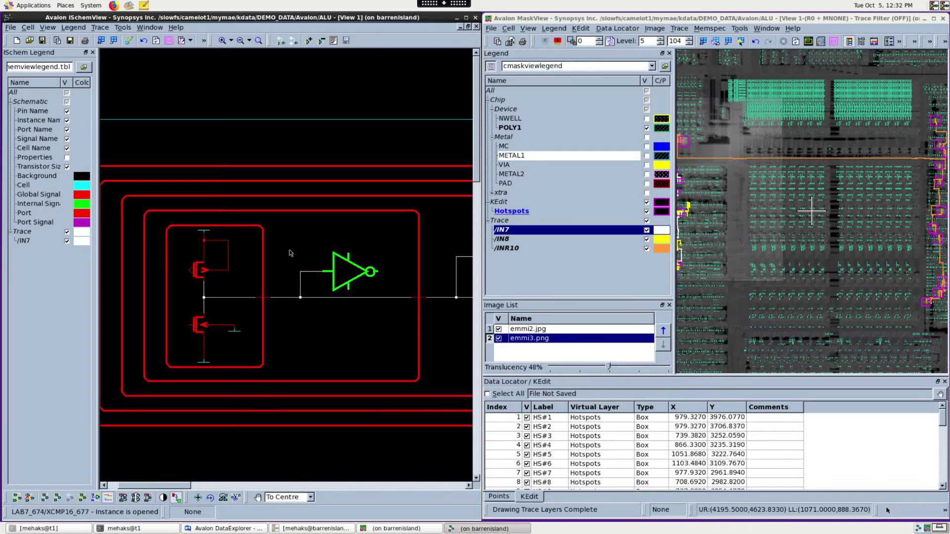
pyautogui.doubleClick(344, 272)
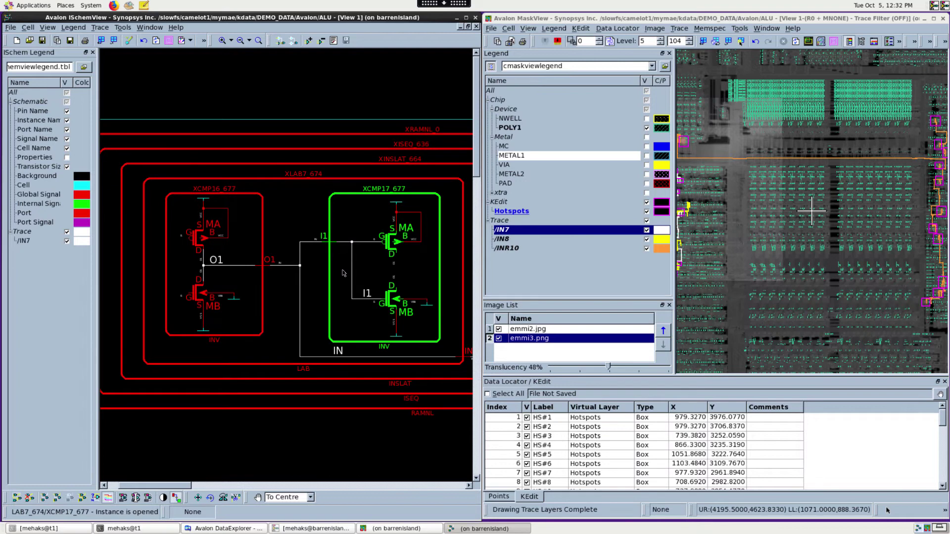
pyautogui.rightClick(232, 192)
# - Cross-map instance XCMP16_677 and transistors XCMP17_677/MA and XCMP17_677/MB into MaskView
pyautogui.click(254, 200)
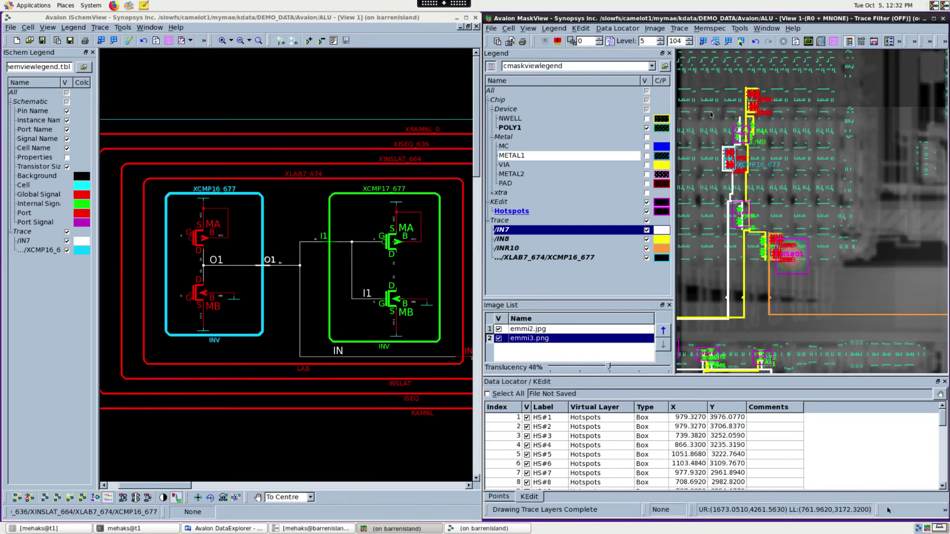
pyautogui.scroll(3, 738, 129)
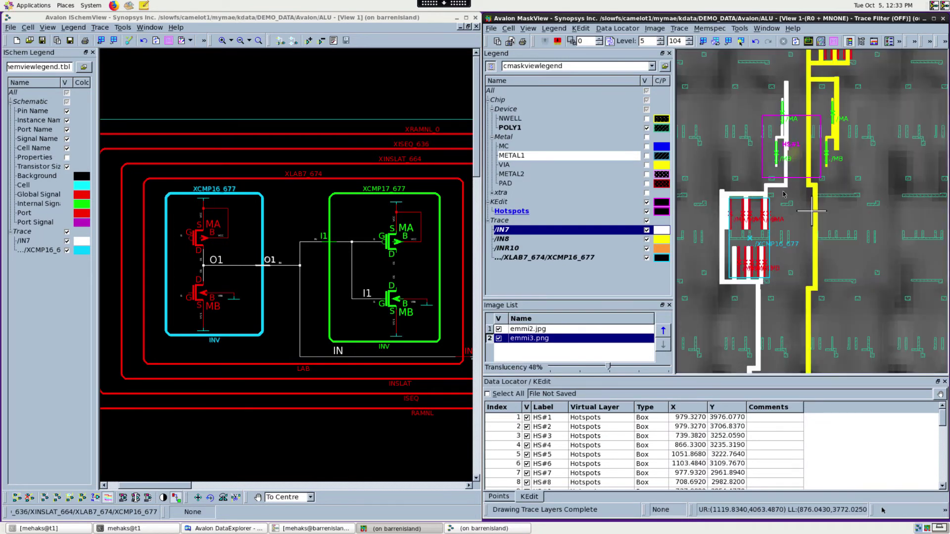
pyautogui.rightClick(386, 234)
pyautogui.click(410, 244)
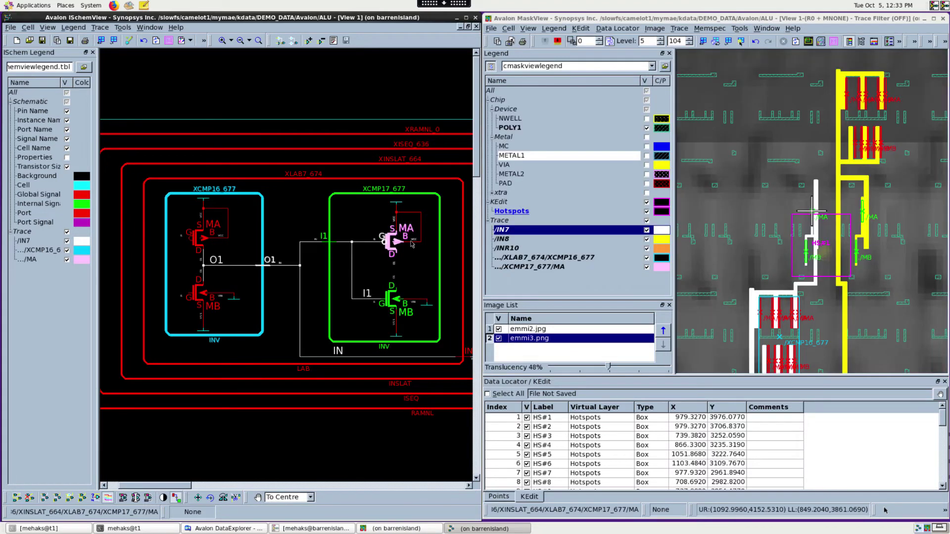
pyautogui.rightClick(398, 301)
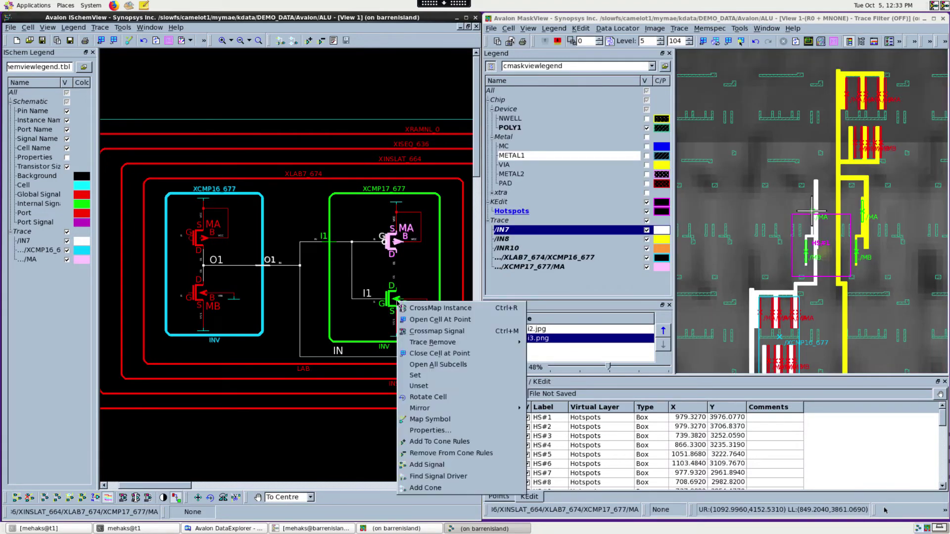
pyautogui.click(412, 308)
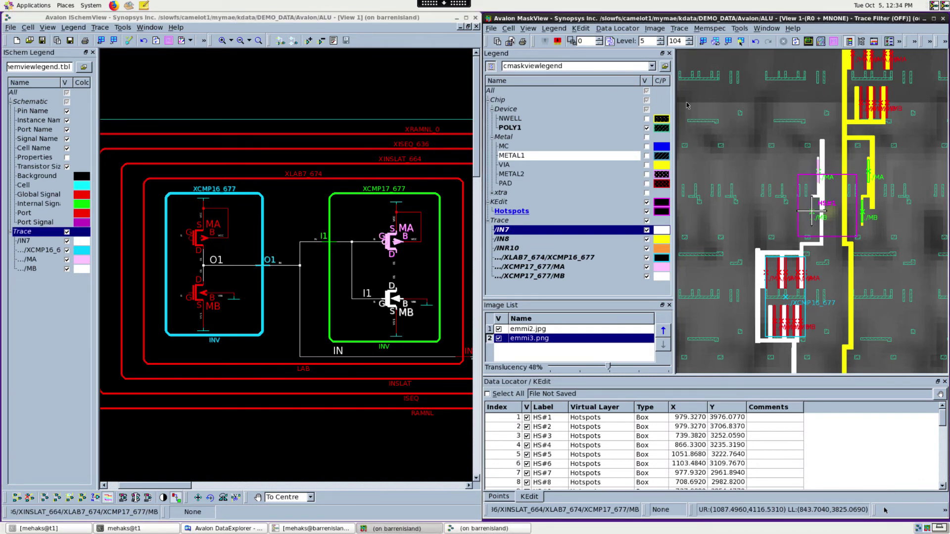
pyautogui.click(743, 31)
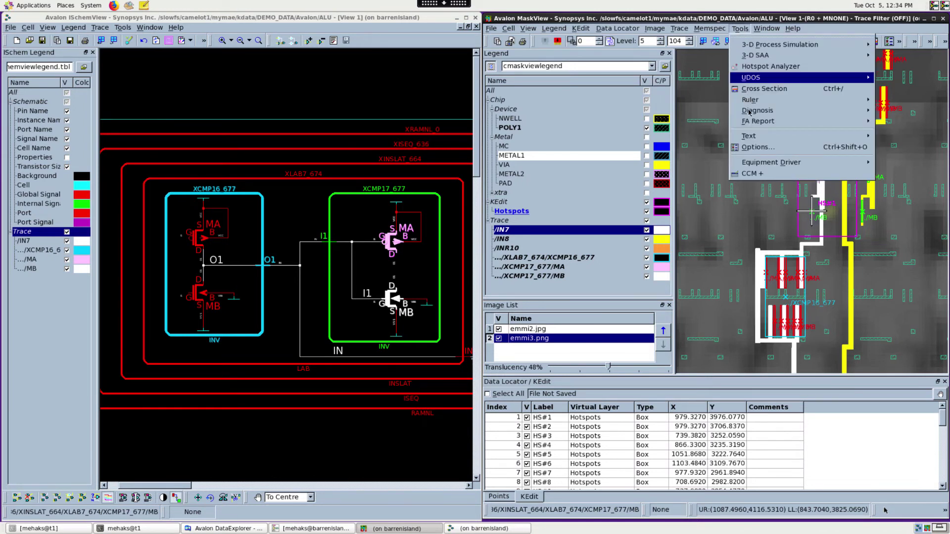
# - Load the YE_avl_file.avl diagnosis file via Tools > Diagnosis
pyautogui.moveTo(751, 115)
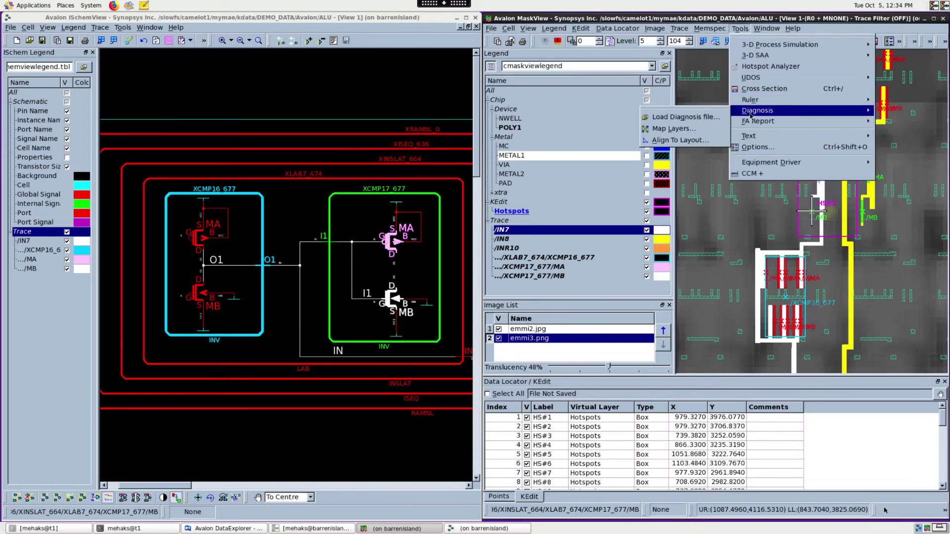
pyautogui.click(696, 118)
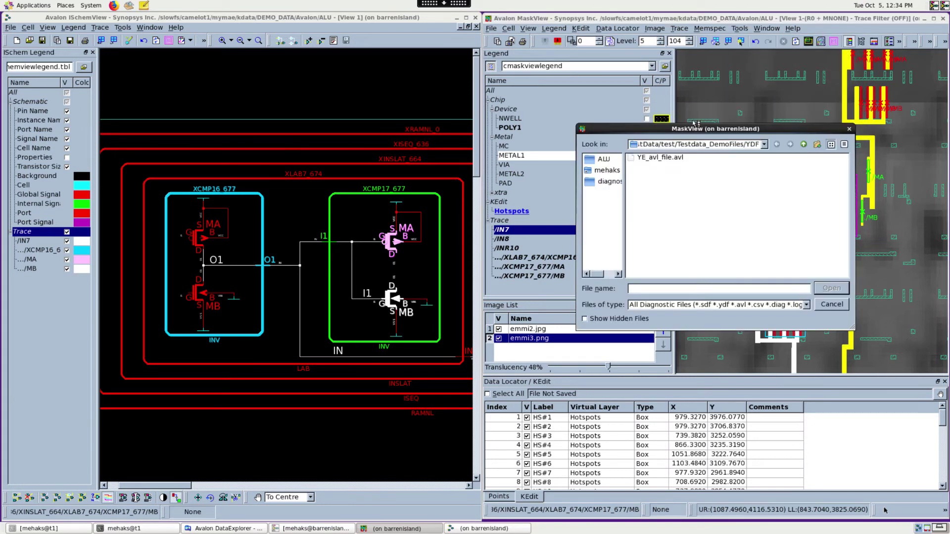
pyautogui.click(682, 158)
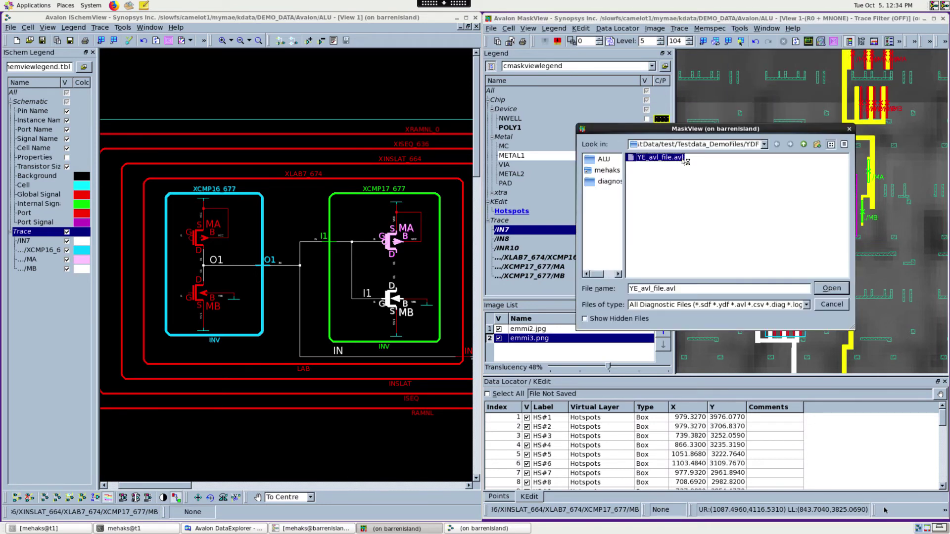
pyautogui.click(821, 292)
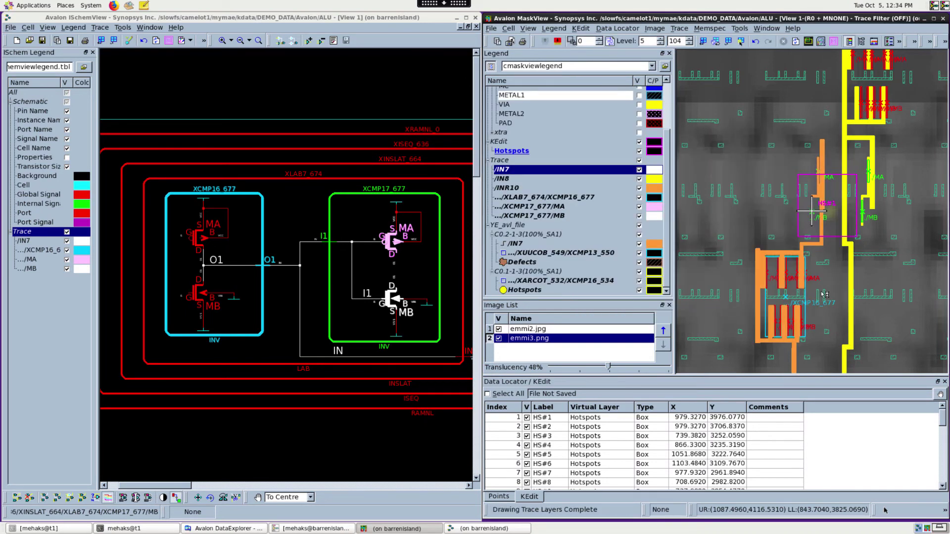
# - Hide the IN7, IN8, INR10, XCMP16_677, XCMP17_677/MA and XCMP17_677/MB traces
pyautogui.click(639, 169)
pyautogui.click(639, 179)
pyautogui.click(639, 189)
pyautogui.click(639, 197)
pyautogui.click(639, 207)
pyautogui.click(639, 216)
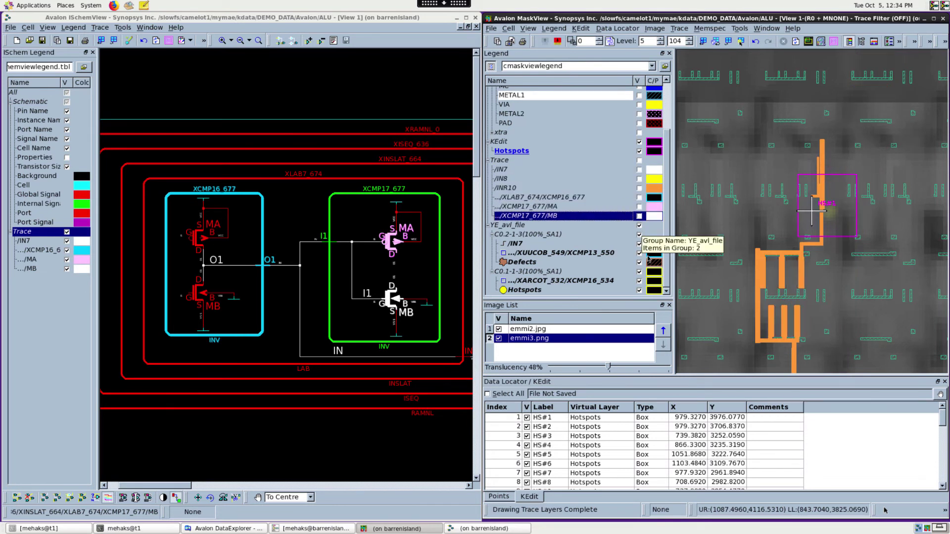
# - Set the Defects layer colour to red
pyautogui.click(653, 264)
pyautogui.click(653, 193)
pyautogui.click(667, 326)
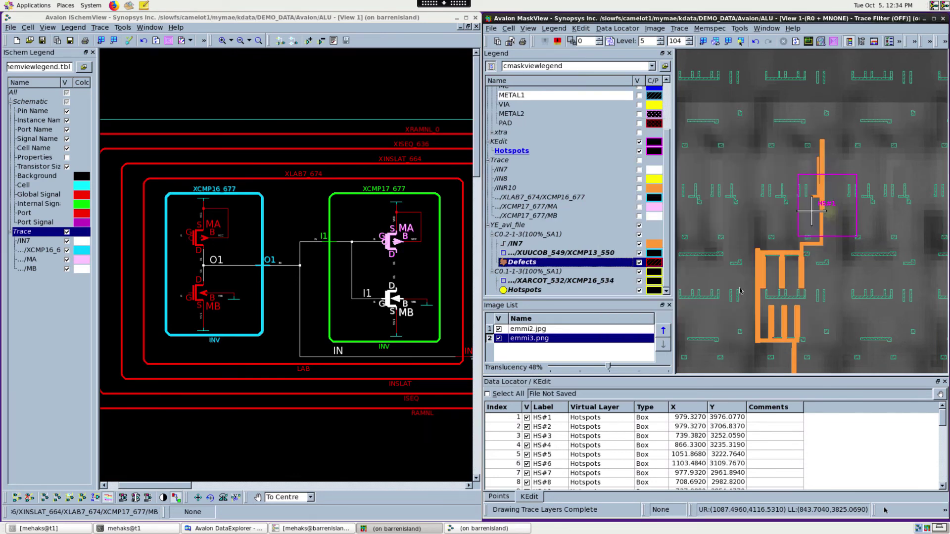
# - Hide the KEdit hotspot boxes and zoom out to show the whole chip
pyautogui.click(639, 141)
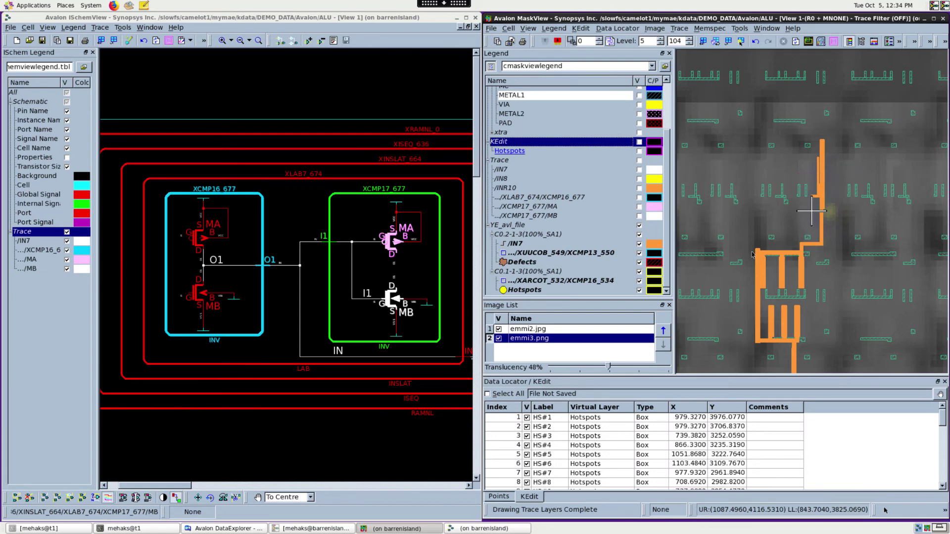
pyautogui.click(834, 42)
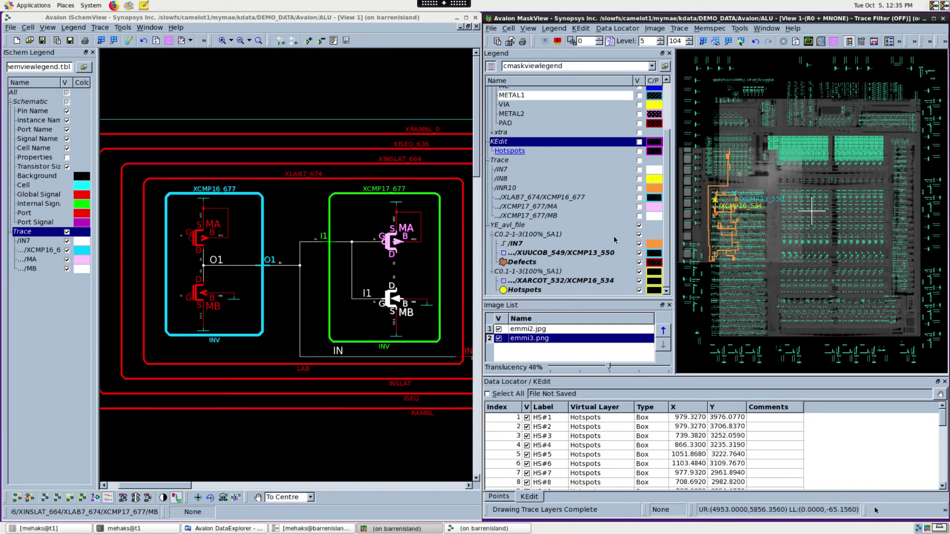
pyautogui.click(538, 255)
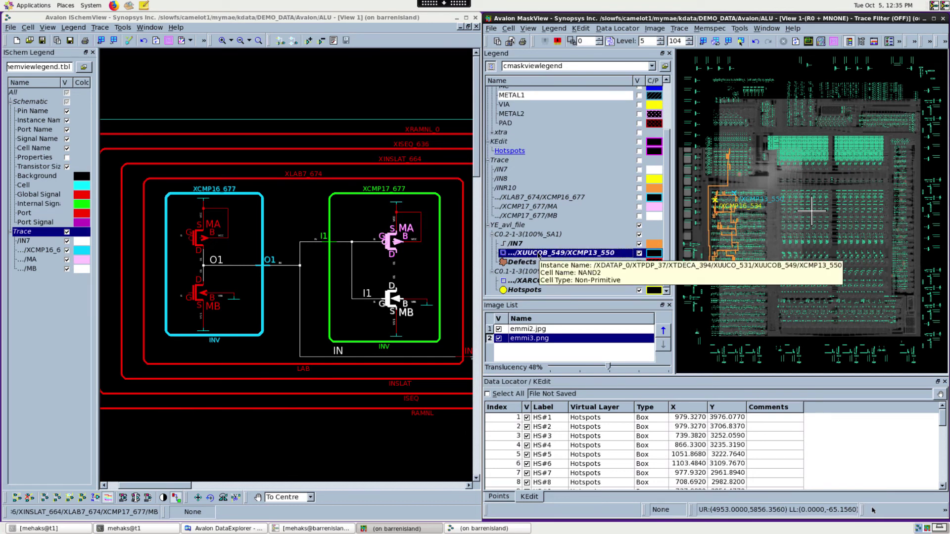
# - Cross-map XCMP13_550 into the schematic and open it to show its transistors
pyautogui.rightClick(542, 256)
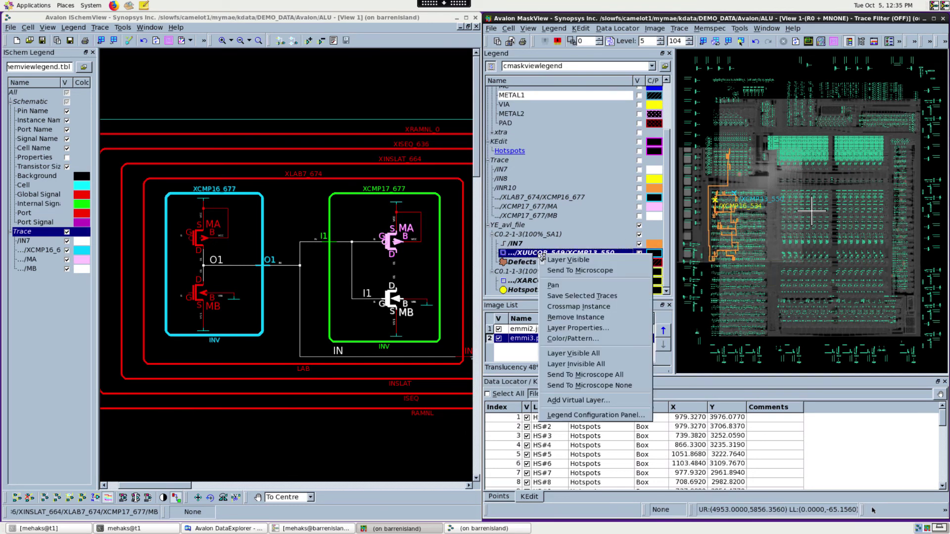
pyautogui.click(566, 307)
pyautogui.click(321, 272)
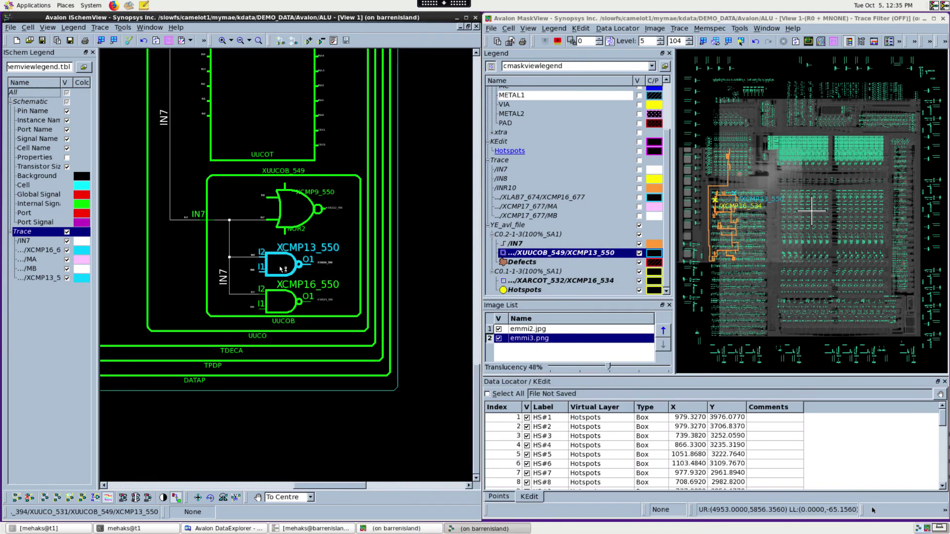
pyautogui.doubleClick(283, 269)
pyautogui.rightClick(303, 248)
pyautogui.click(312, 258)
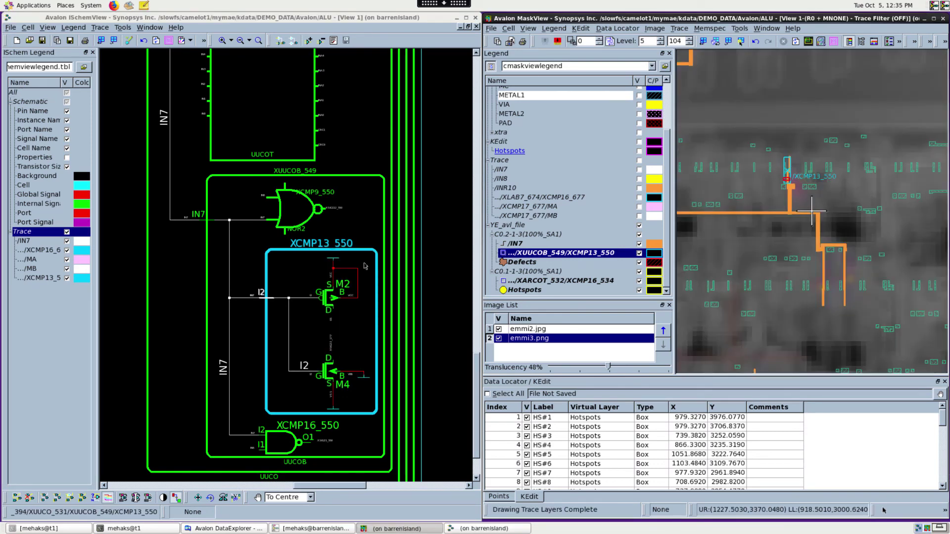
# - Cross-map transistor M2 of XCMP13_550 into the layout
pyautogui.rightClick(328, 294)
pyautogui.click(341, 299)
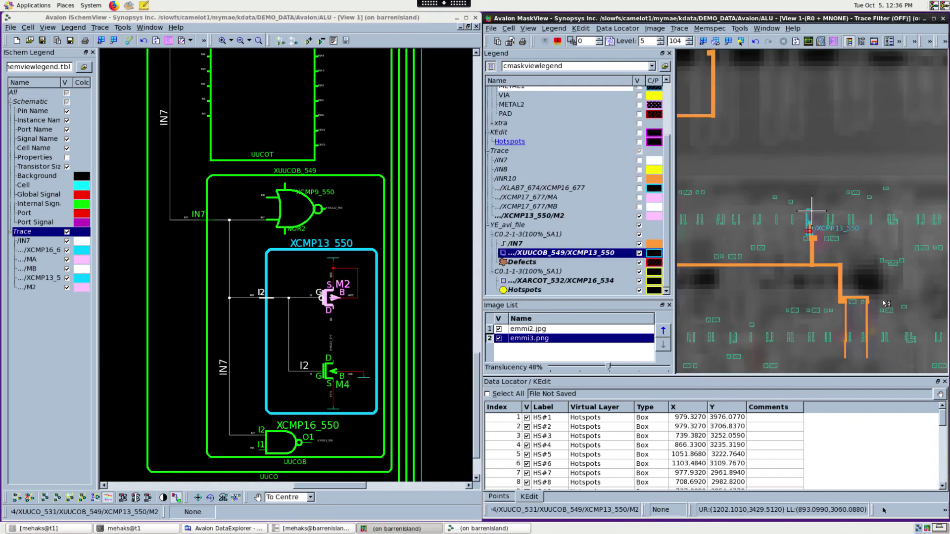
pyautogui.rightClick(329, 292)
pyautogui.click(341, 299)
# - Cross-map transistor M4 of XCMP13_550 into the layout
pyautogui.rightClick(327, 376)
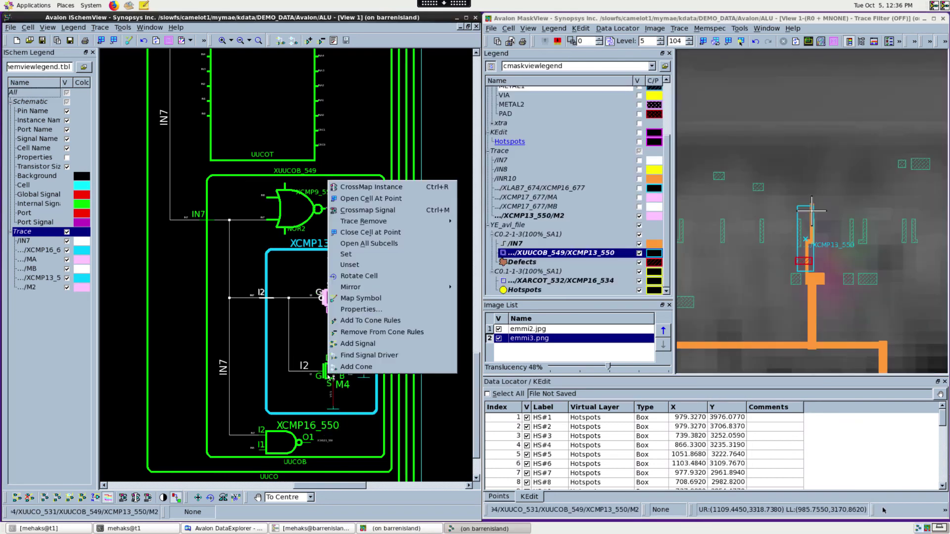
pyautogui.click(379, 192)
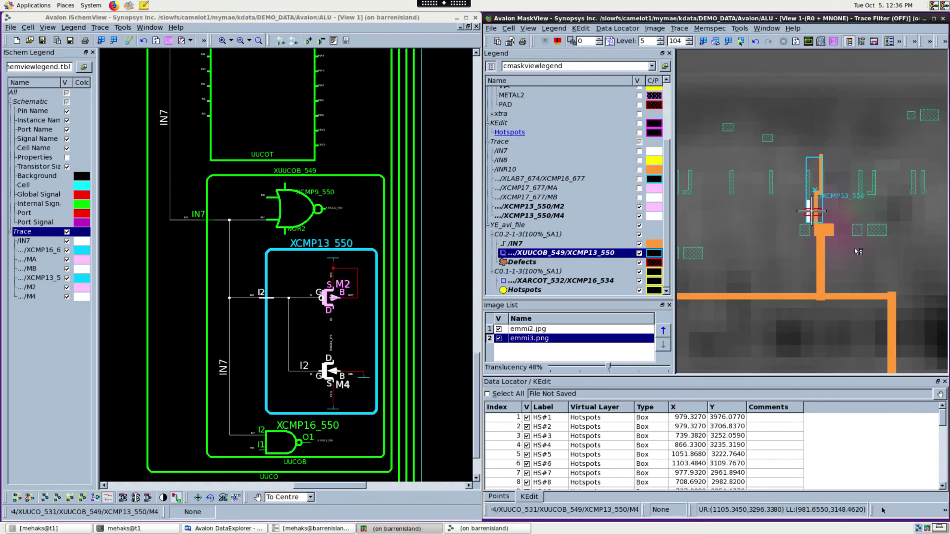
pyautogui.rightClick(323, 372)
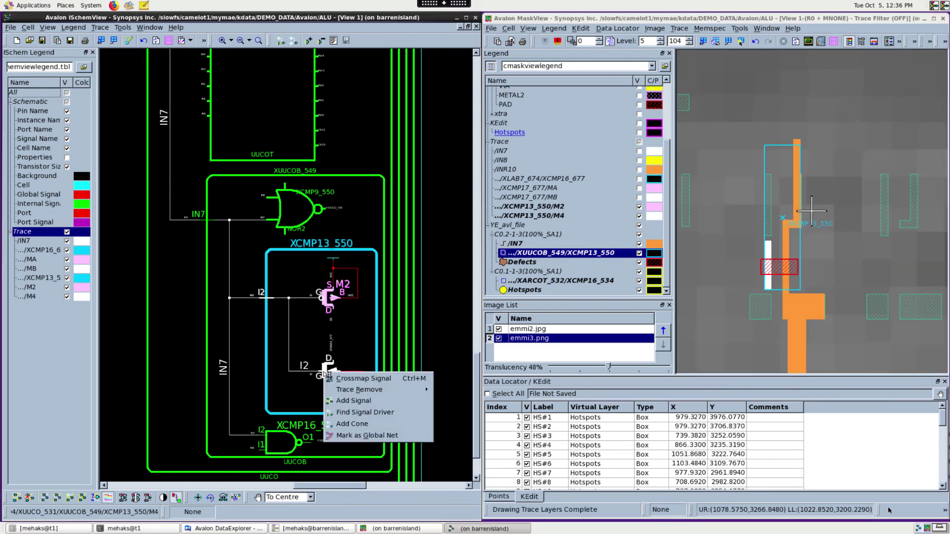
pyautogui.rightClick(324, 368)
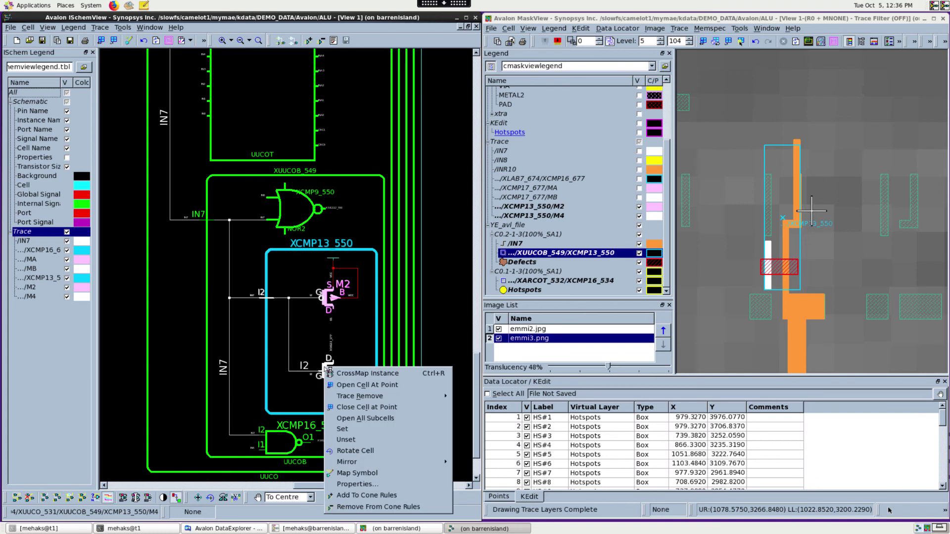
pyautogui.click(346, 376)
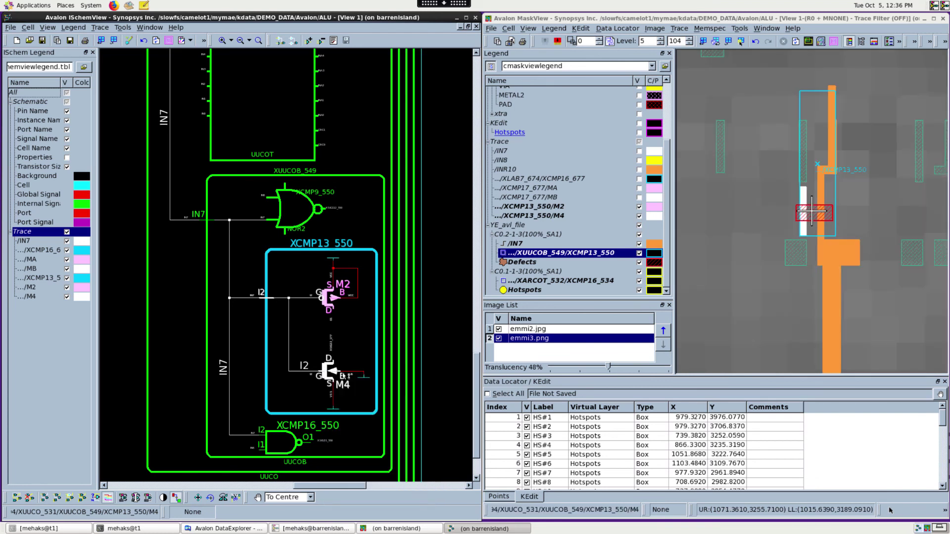